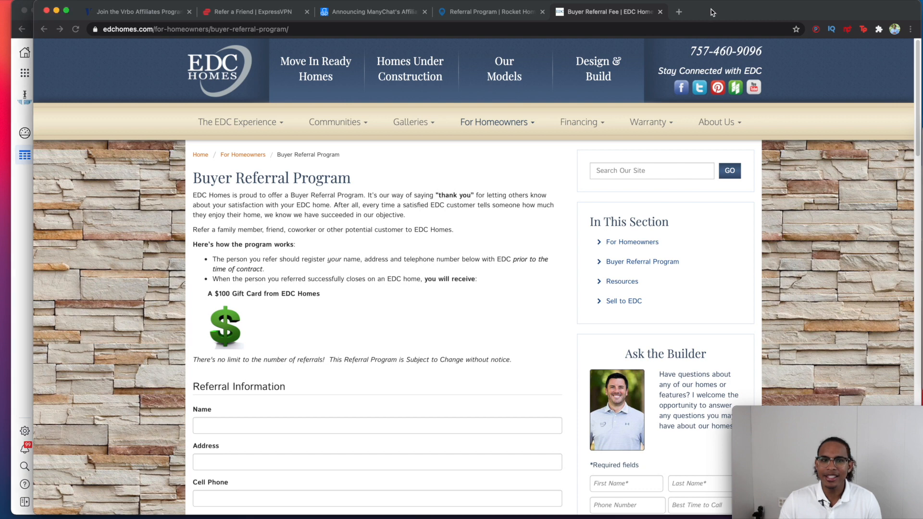
# Step: Glance at the Vrbo affiliates page, then return to the ExpressVPN Refer a Friend page
pyautogui.moveTo(712, 4); pyautogui.dragTo(699, 11)
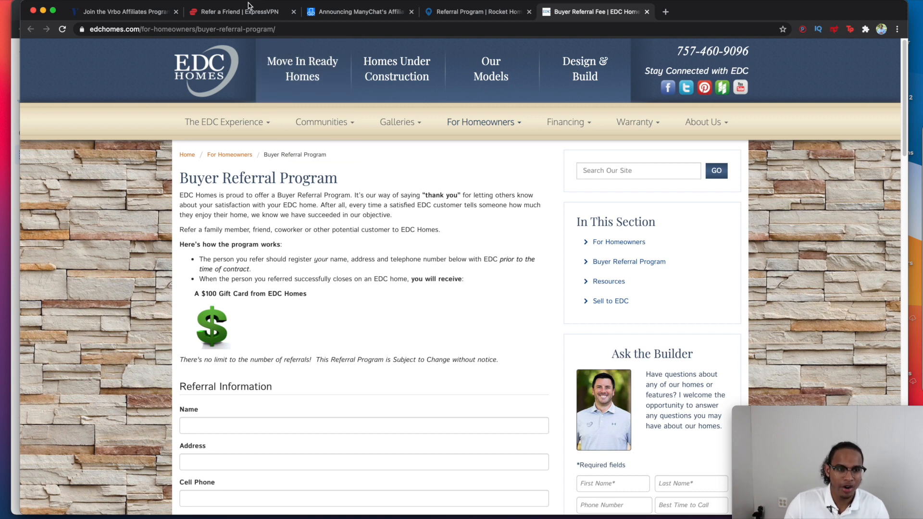
pyautogui.click(151, 19)
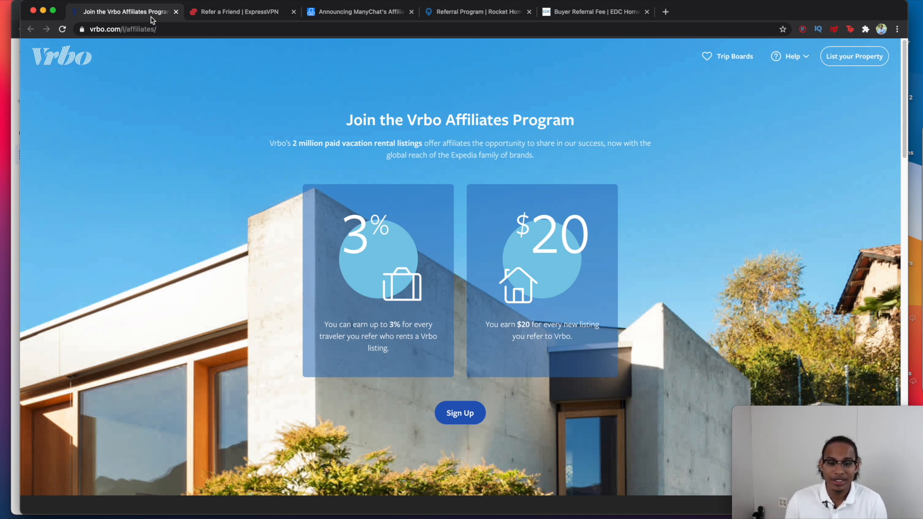
pyautogui.click(244, 13)
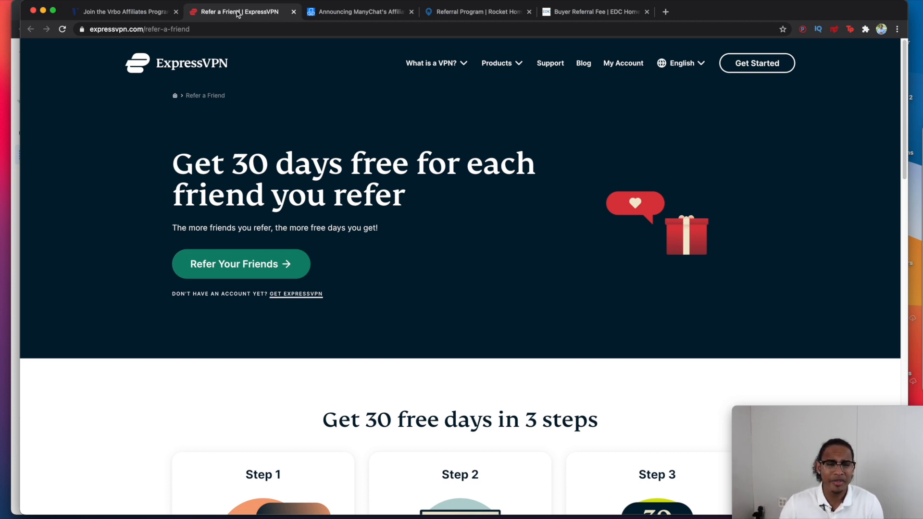
# Step: Highlight the ManyChat sentence about paying 100% of a referral's first two months' payments
pyautogui.click(337, 12)
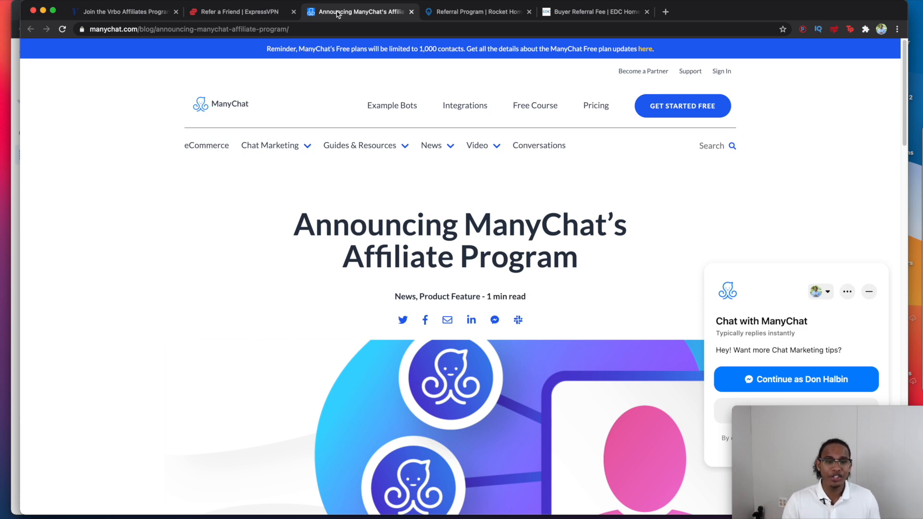
pyautogui.scroll(-10, 428, 149)
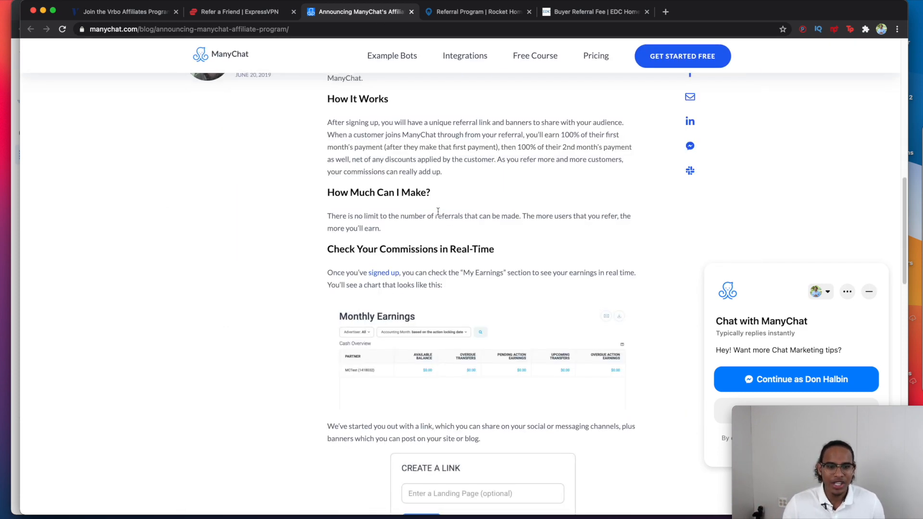
pyautogui.scroll(2, 438, 212)
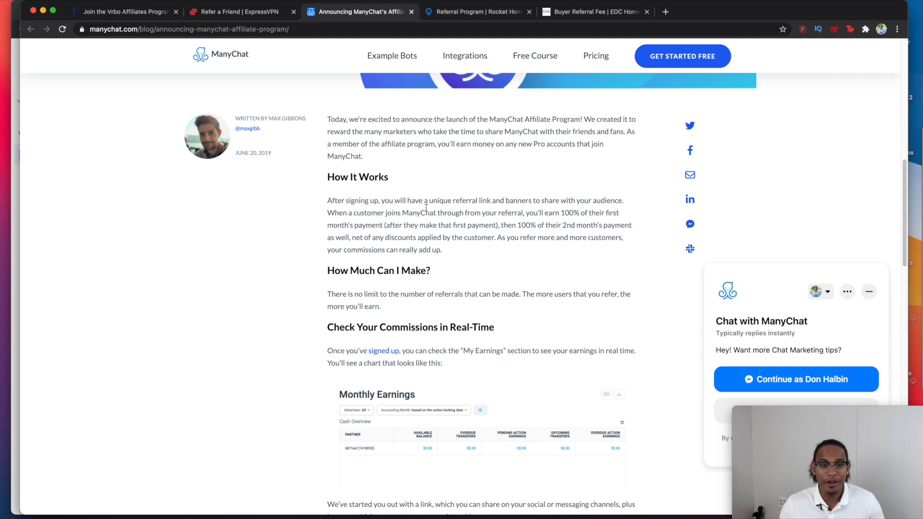
pyautogui.moveTo(453, 226); pyautogui.dragTo(519, 241)
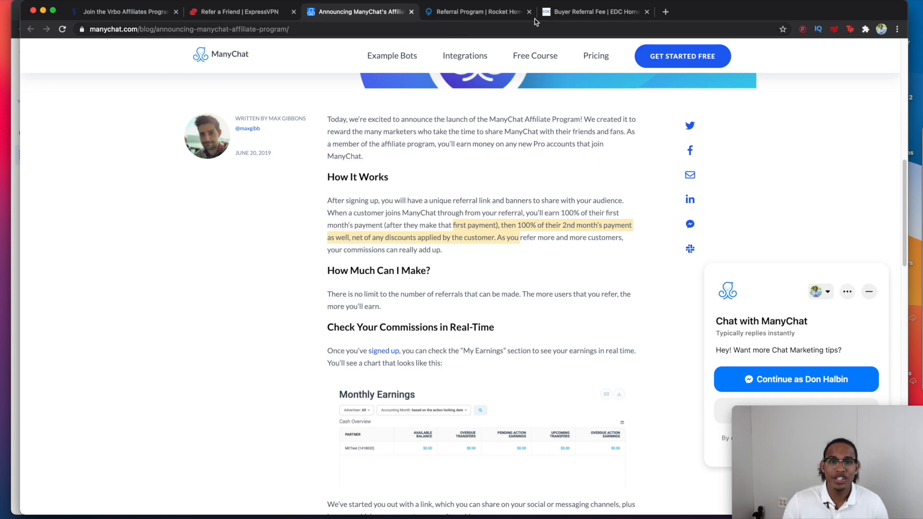
# Step: Skim the Rocket Homebuyers referral page, then go back to the EDC Homes $100 gift-card referral page
pyautogui.click(463, 14)
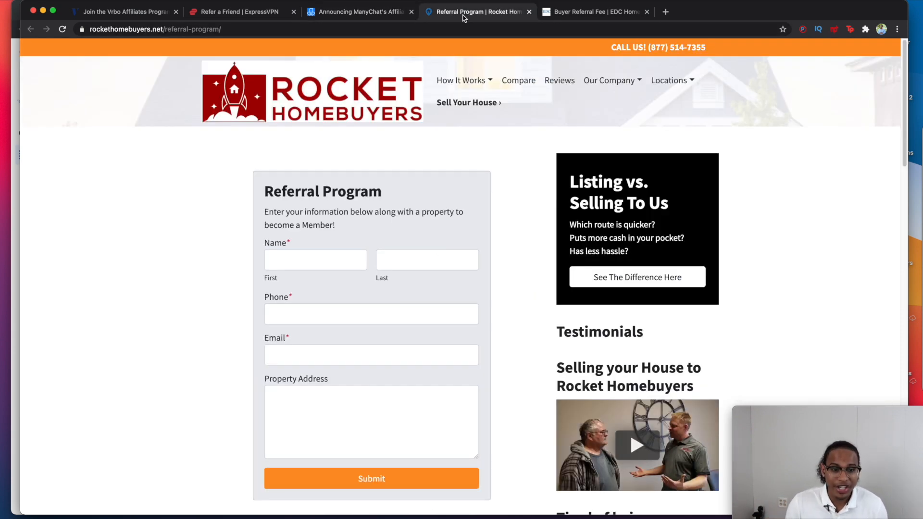
pyautogui.scroll(-10, 552, 241)
pyautogui.scroll(2, 519, 269)
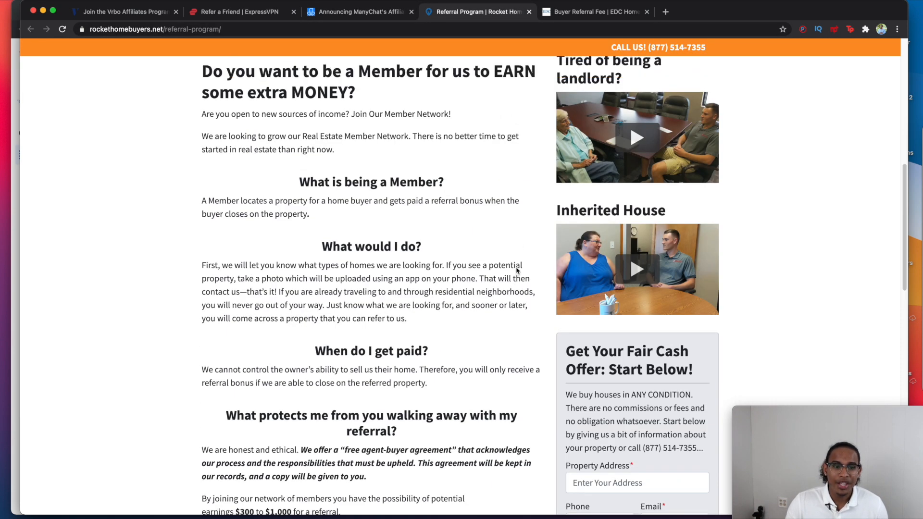
pyautogui.scroll(-3, 515, 272)
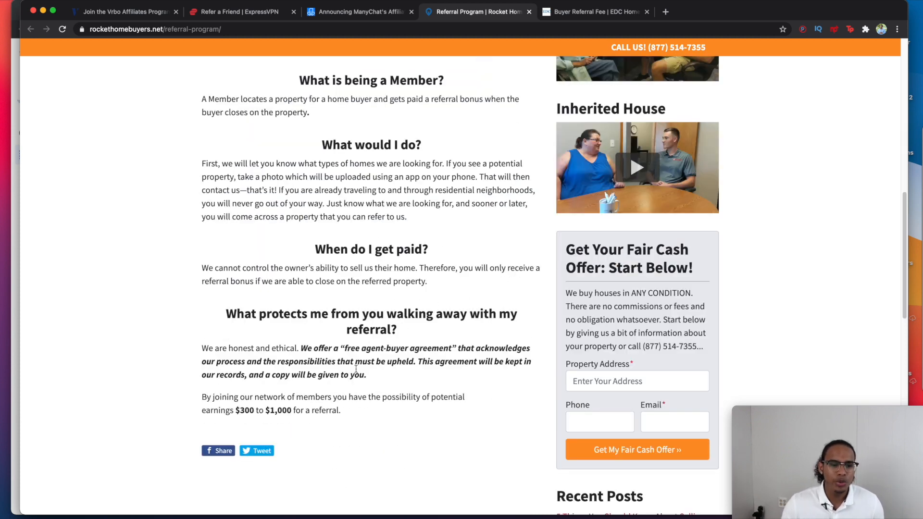
pyautogui.click(562, 11)
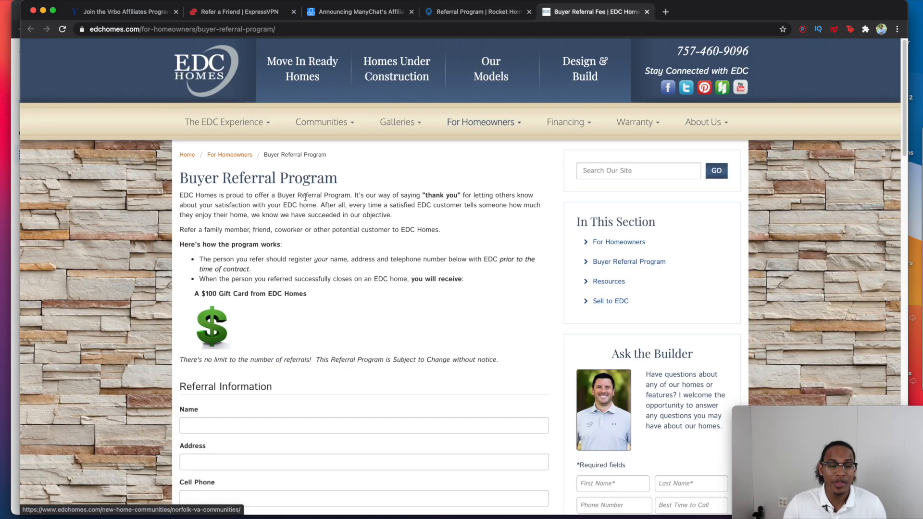
pyautogui.scroll(-1, 291, 203)
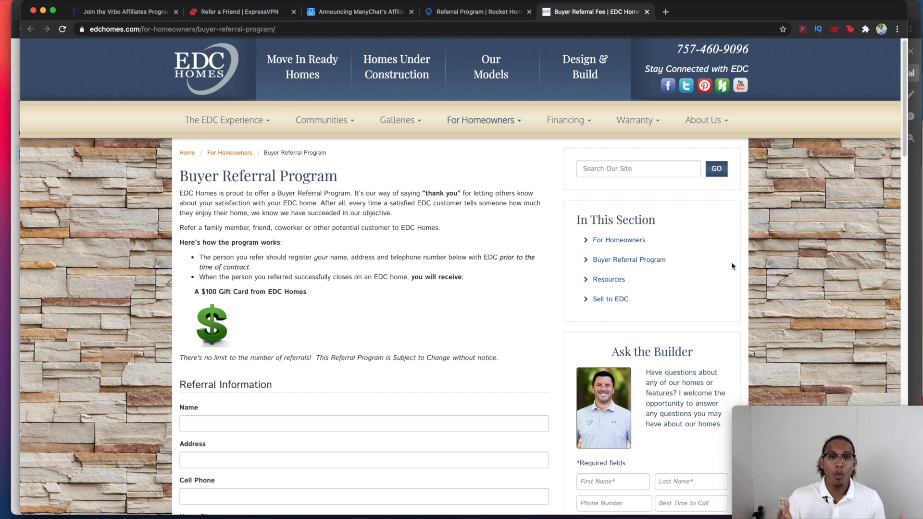
# Step: Bring forward the Ads Manager Campaigns list showing the single switched-off New Campaign
pyautogui.moveTo(879, 5); pyautogui.dragTo(888, 4)
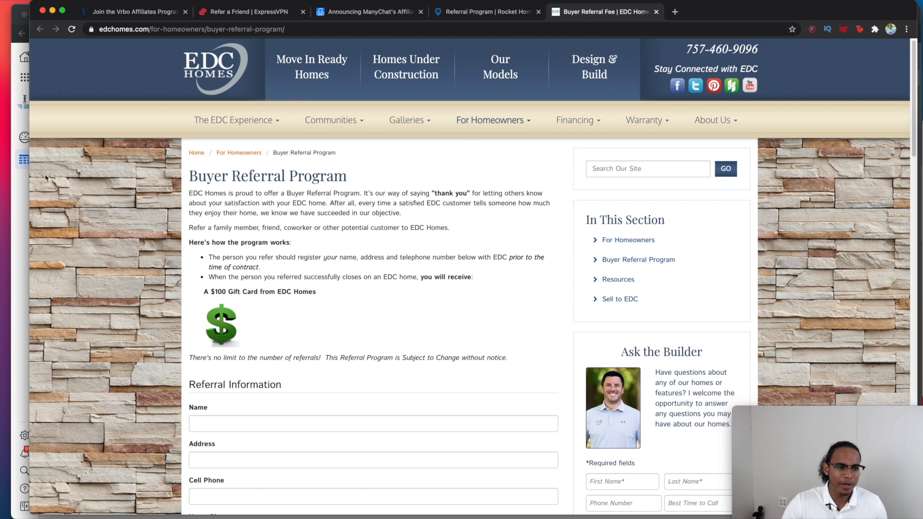
pyautogui.click(19, 176)
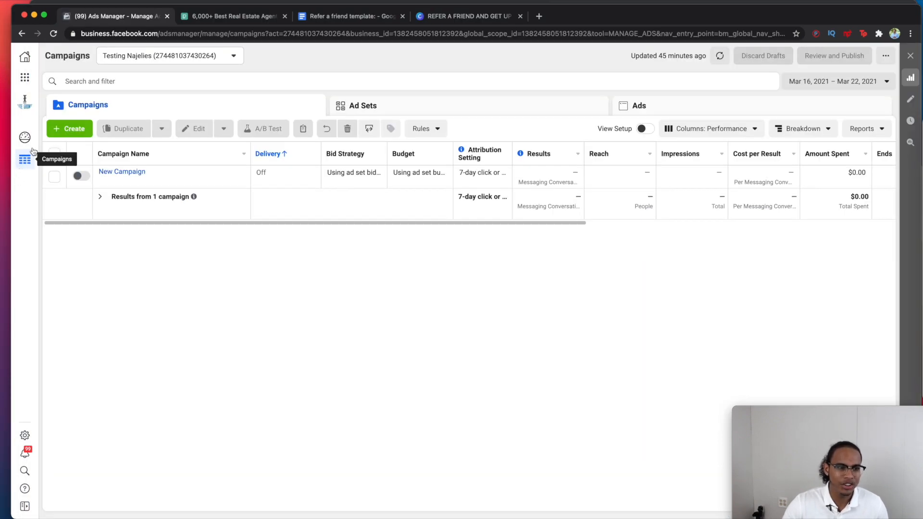
# Step: From the Audiences tool, start a Customer list custom audience and reach Prepare Your Customer List
pyautogui.click(26, 79)
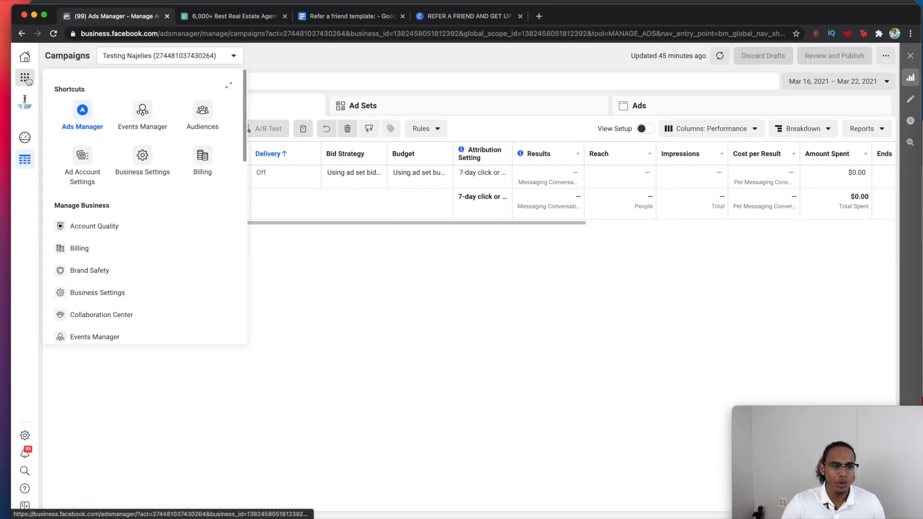
pyautogui.click(208, 122)
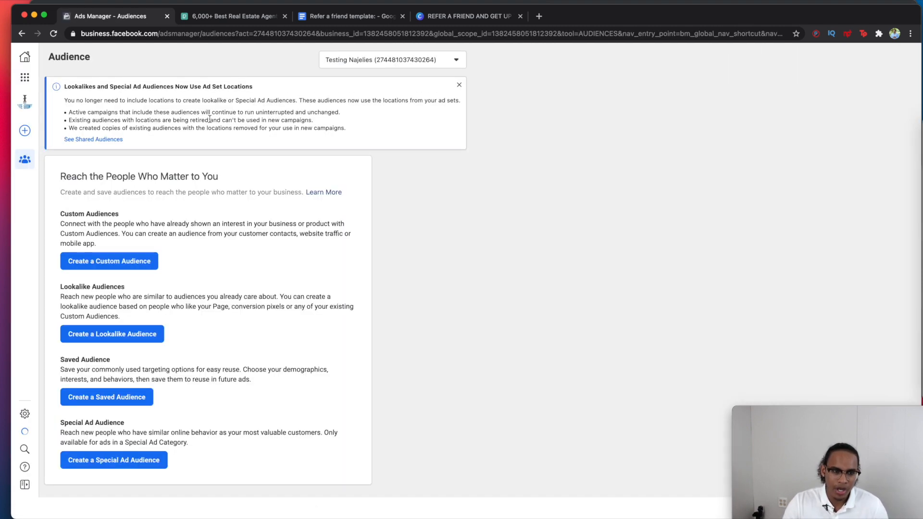
pyautogui.click(119, 264)
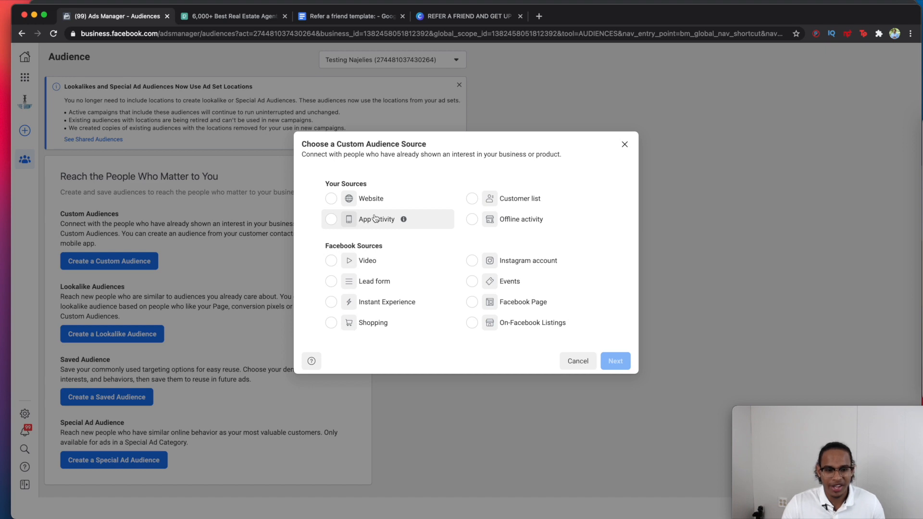
pyautogui.click(474, 202)
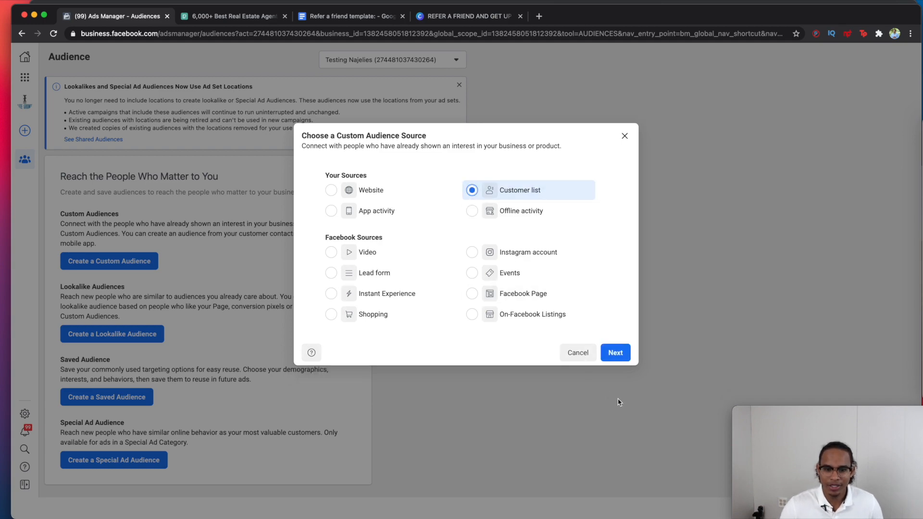
pyautogui.click(616, 353)
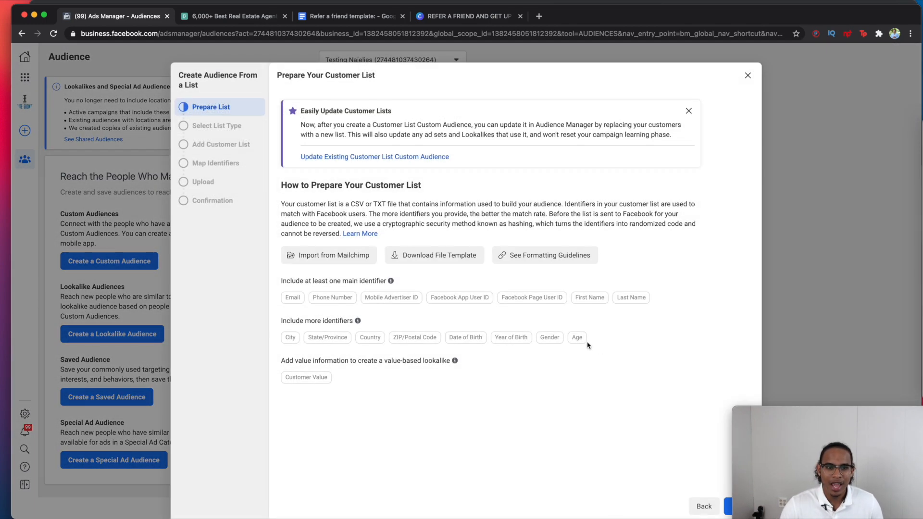
# Step: Download the customer list CSV template and continue to the Select List Type step
pyautogui.moveTo(517, 302)
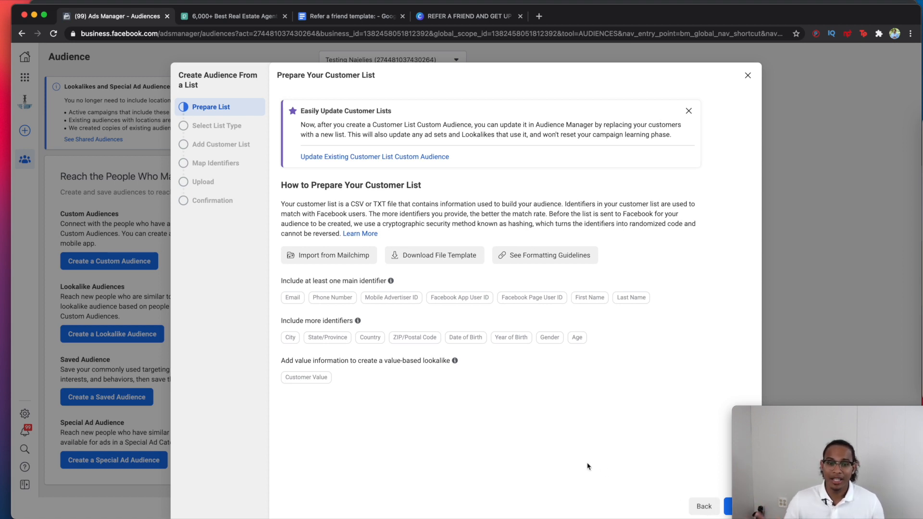
pyautogui.click(475, 254)
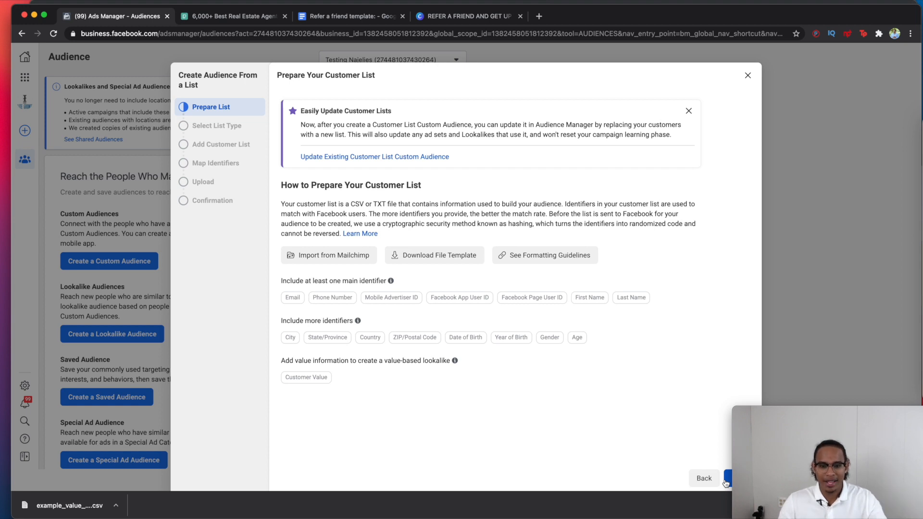
pyautogui.click(727, 478)
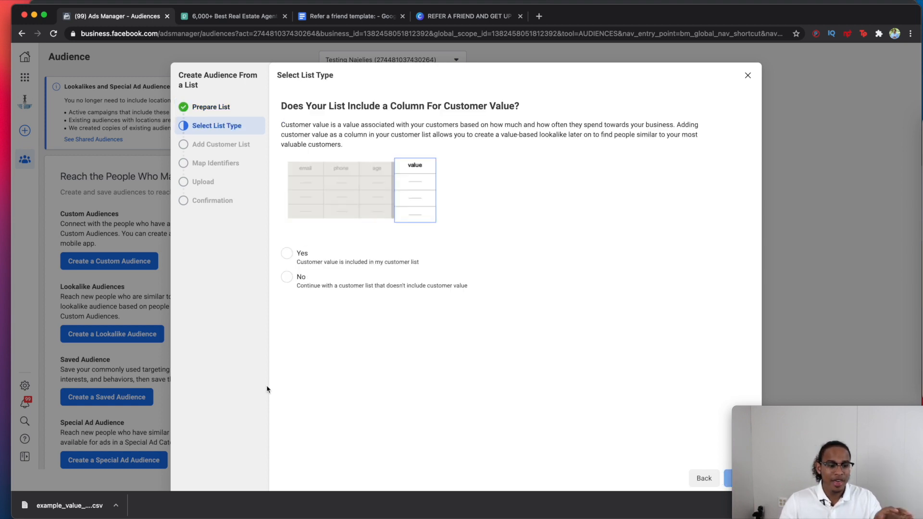
# Step: Choose no customer-value column, upload example_value_based_audience_file (2).csv, and name the audience 'TEST AUDIENCE'
pyautogui.click(326, 283)
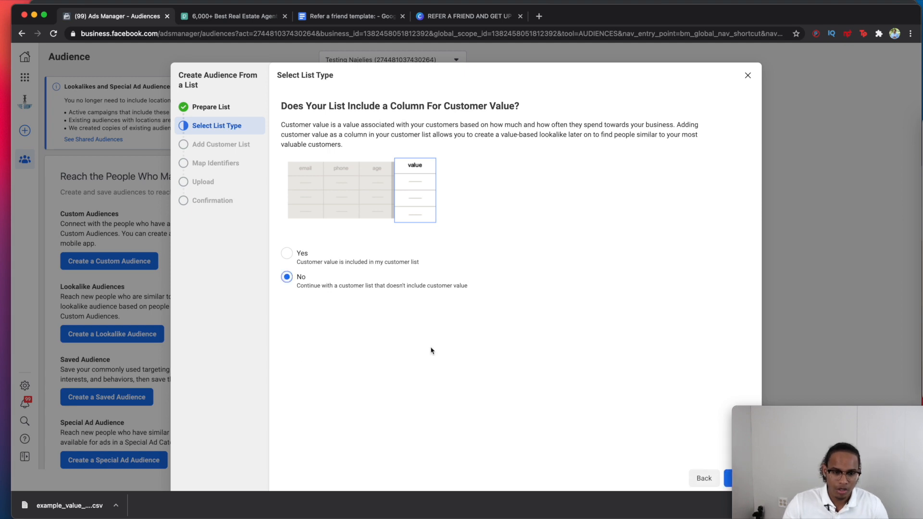
pyautogui.click(728, 481)
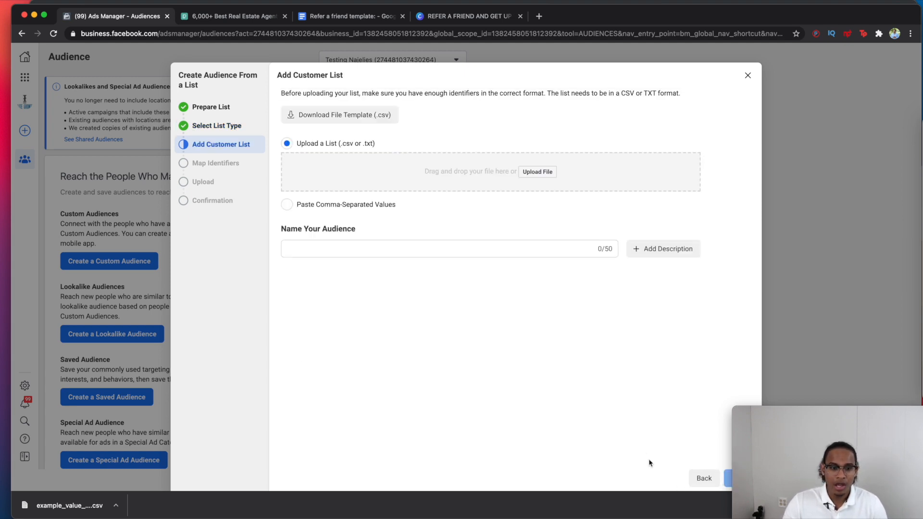
pyautogui.click(915, 125)
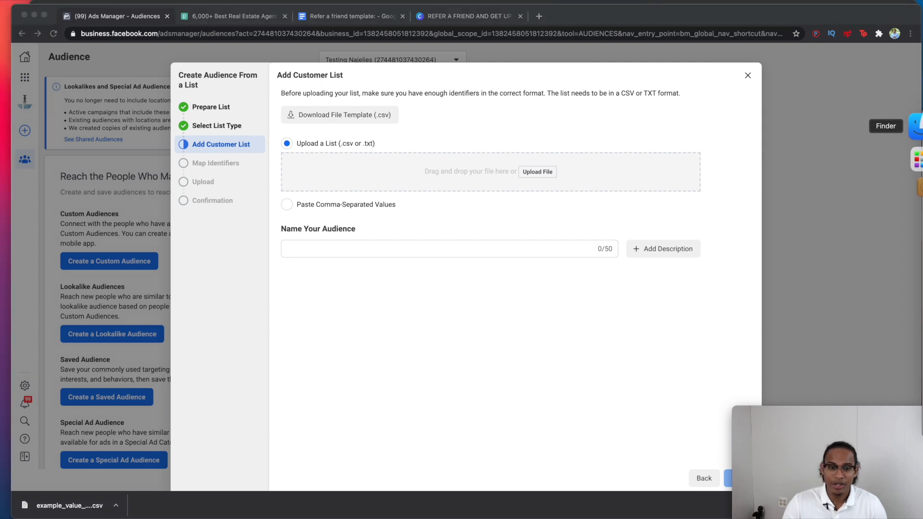
pyautogui.click(282, 145)
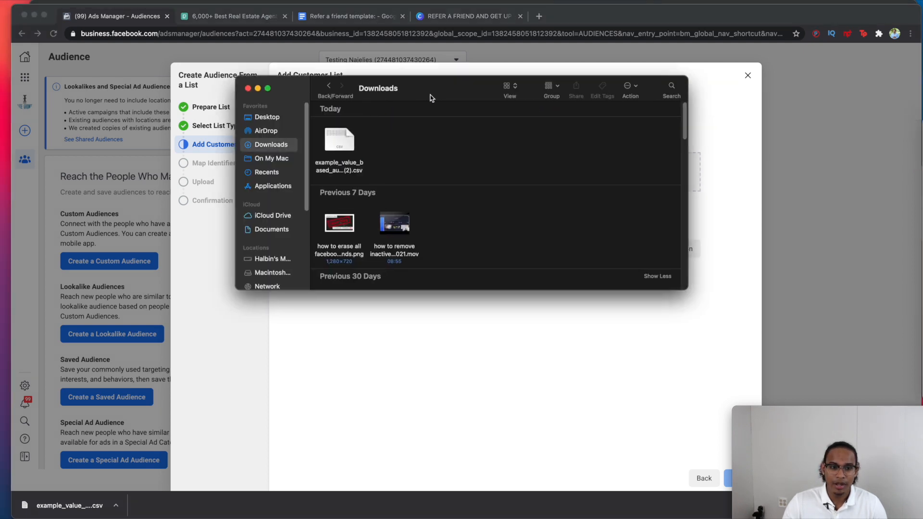
pyautogui.moveTo(428, 94); pyautogui.dragTo(850, 165)
pyautogui.moveTo(769, 234); pyautogui.dragTo(474, 180)
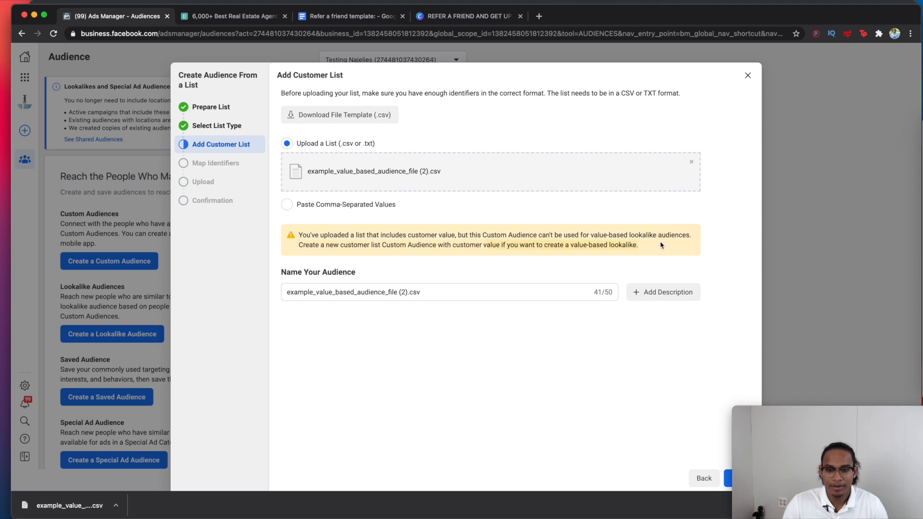
pyautogui.moveTo(408, 292); pyautogui.dragTo(286, 292)
pyautogui.write('TEST ')
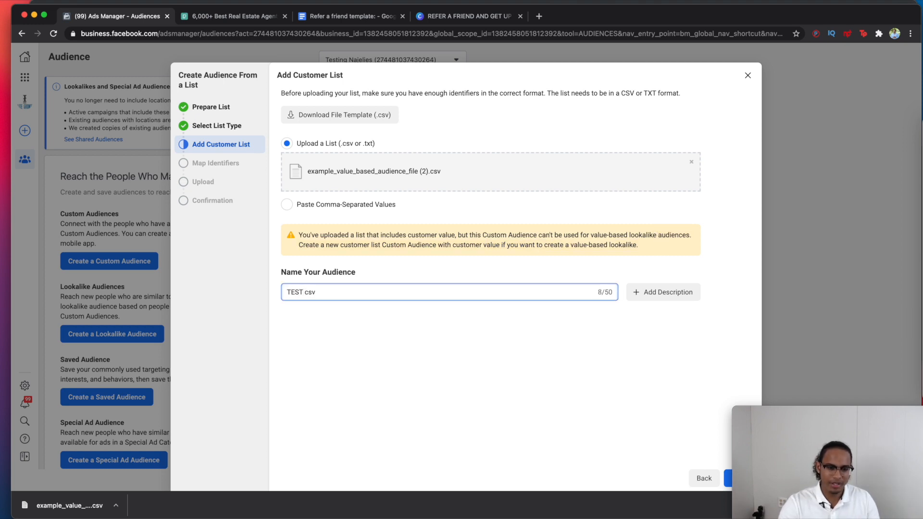
pyautogui.write('AUDIENCE')
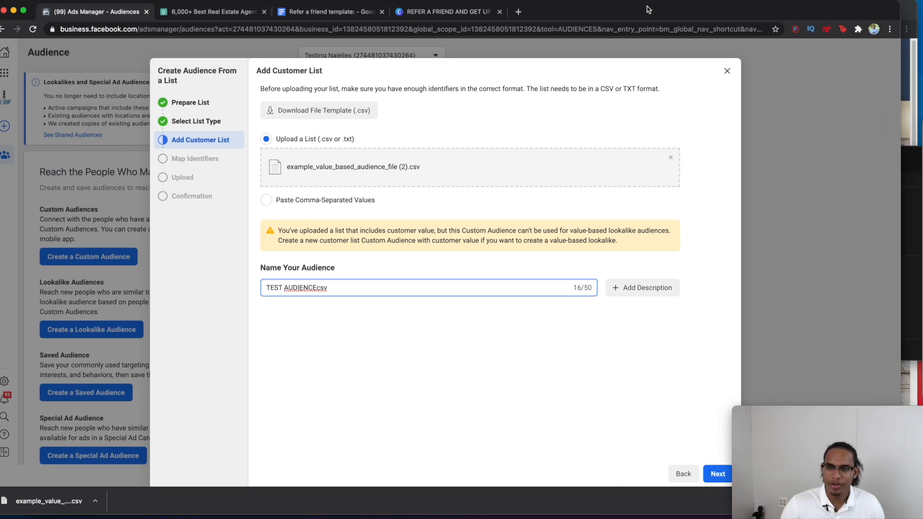
pyautogui.click(718, 474)
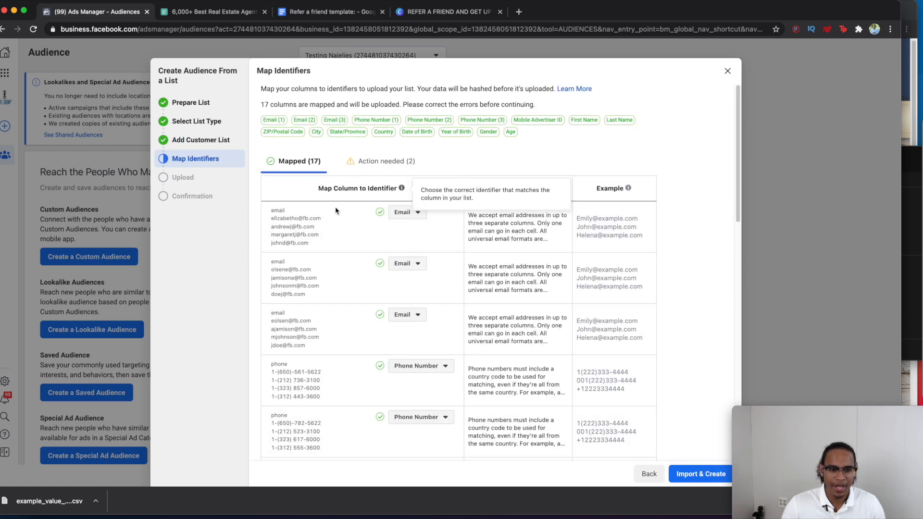
pyautogui.scroll(-3, 332, 231)
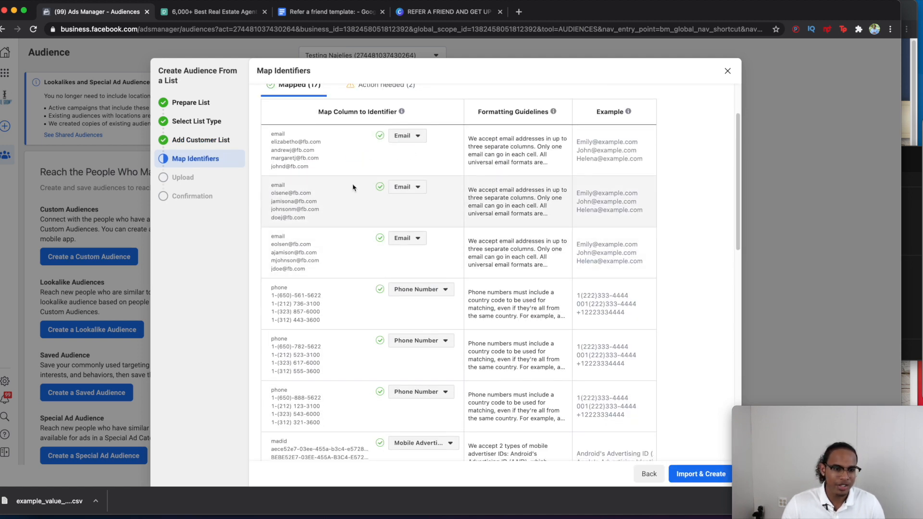
pyautogui.scroll(-6, 350, 190)
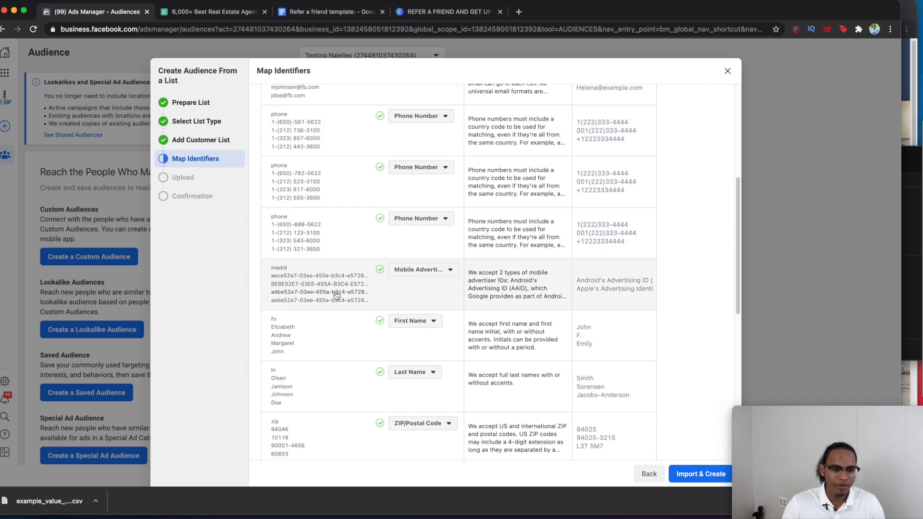
pyautogui.scroll(-1, 337, 295)
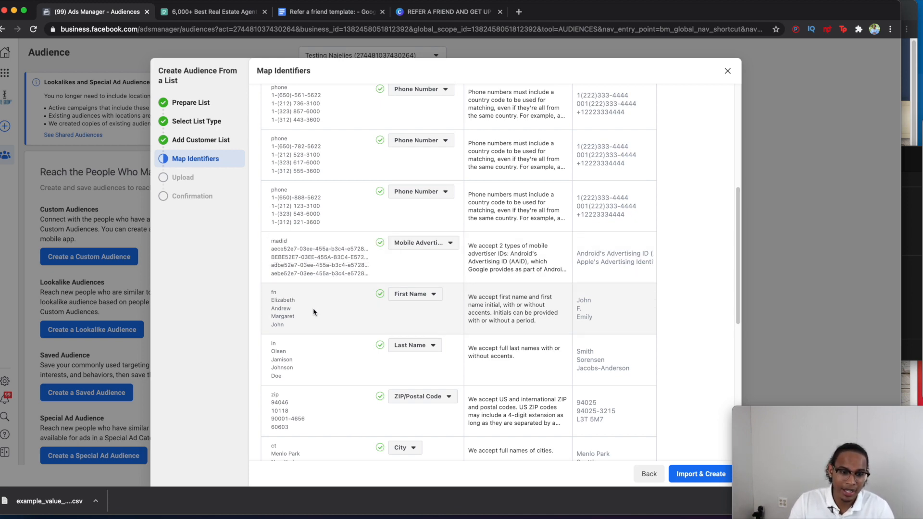
pyautogui.scroll(-5, 294, 293)
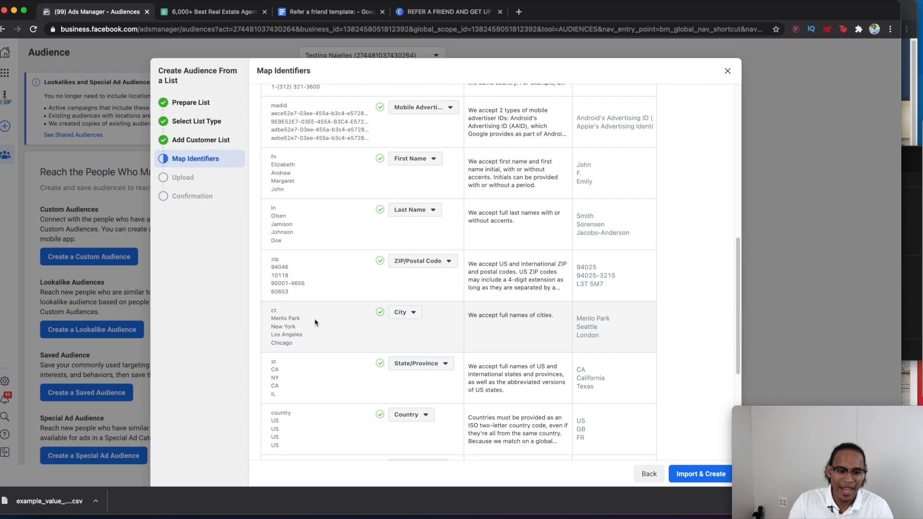
pyautogui.scroll(2, 314, 321)
pyautogui.scroll(-5, 314, 321)
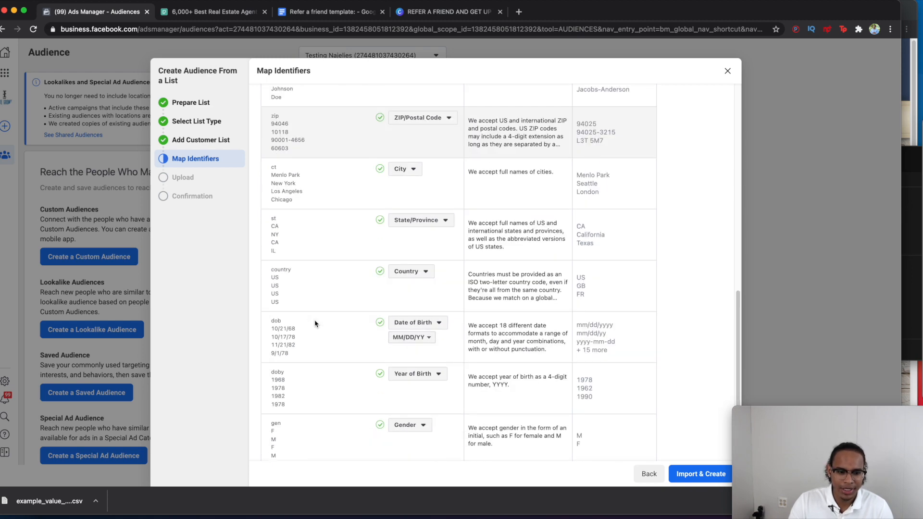
pyautogui.scroll(15, 315, 323)
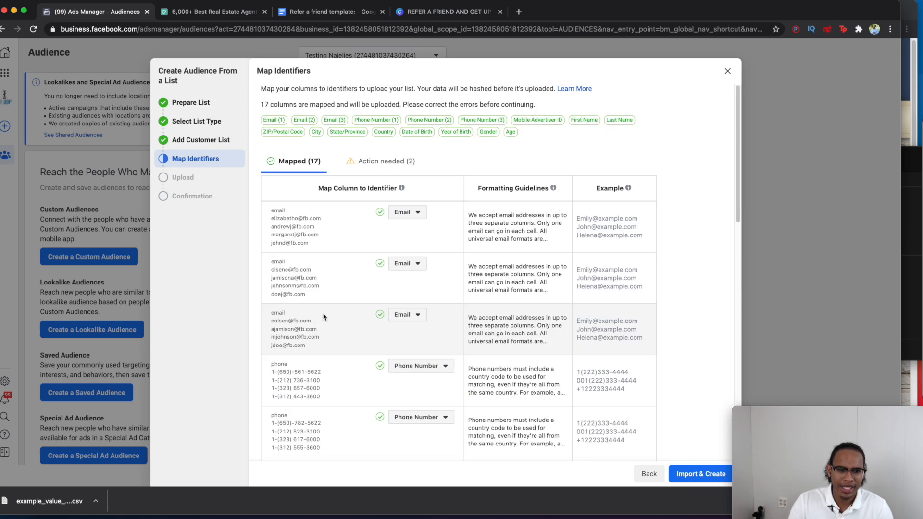
pyautogui.scroll(-5, 303, 370)
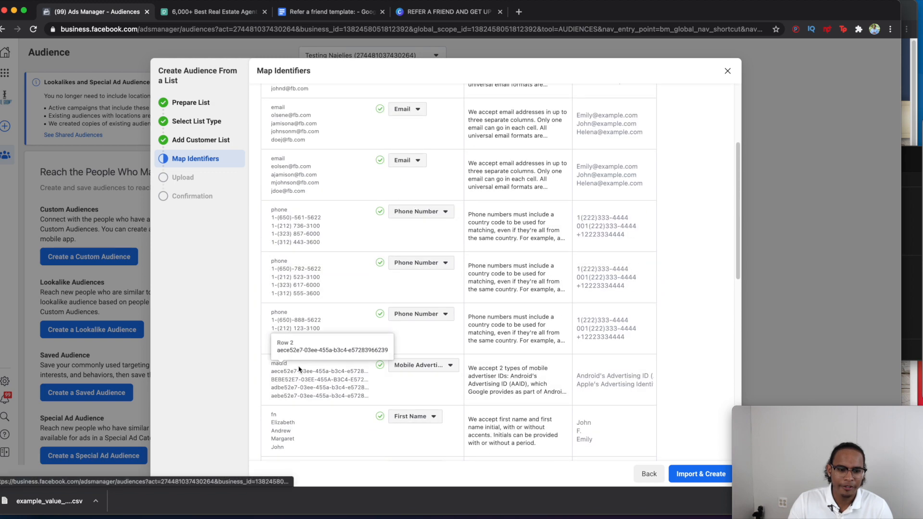
pyautogui.scroll(3, 338, 372)
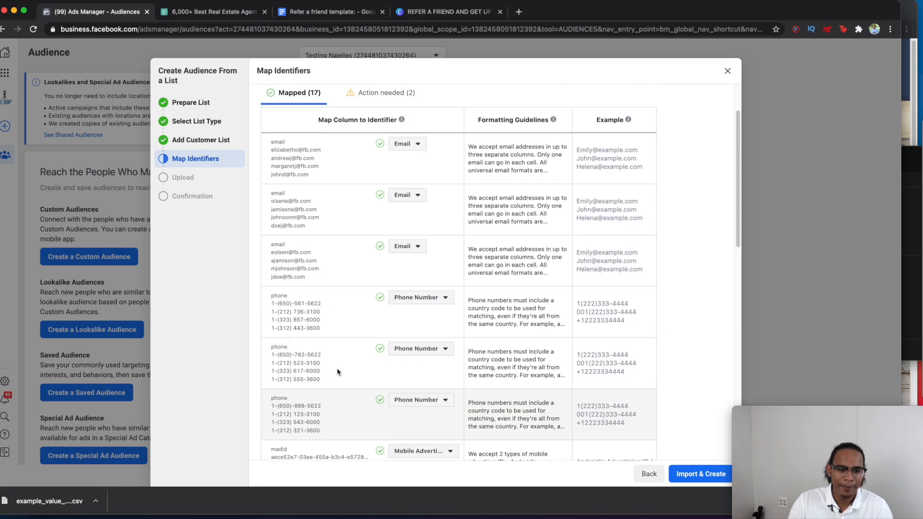
pyautogui.scroll(-10, 337, 371)
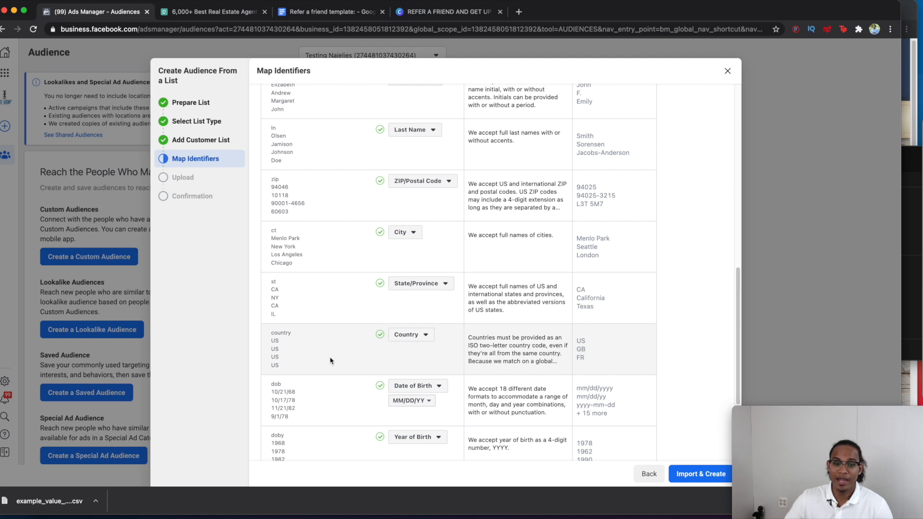
pyautogui.scroll(-3, 345, 338)
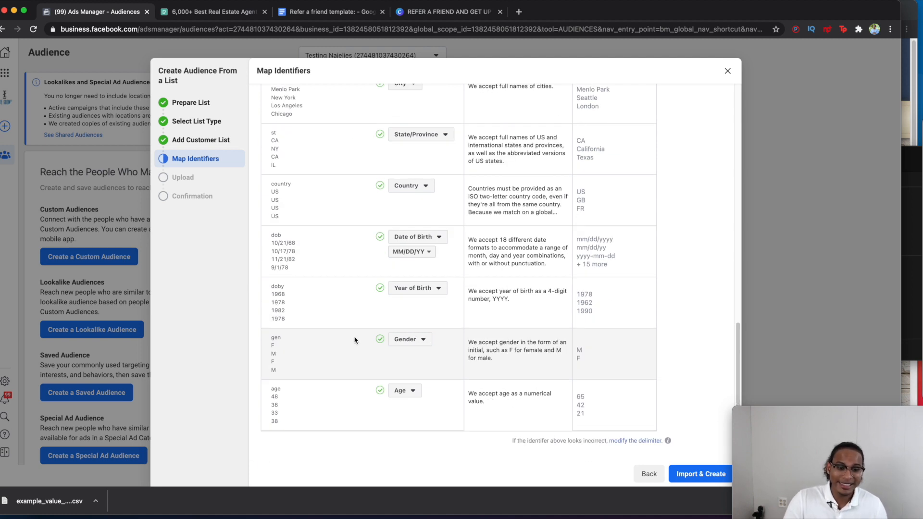
# Step: Import and create the TEST AUDIENCEcsv audience, then check its Error availability note
pyautogui.click(672, 472)
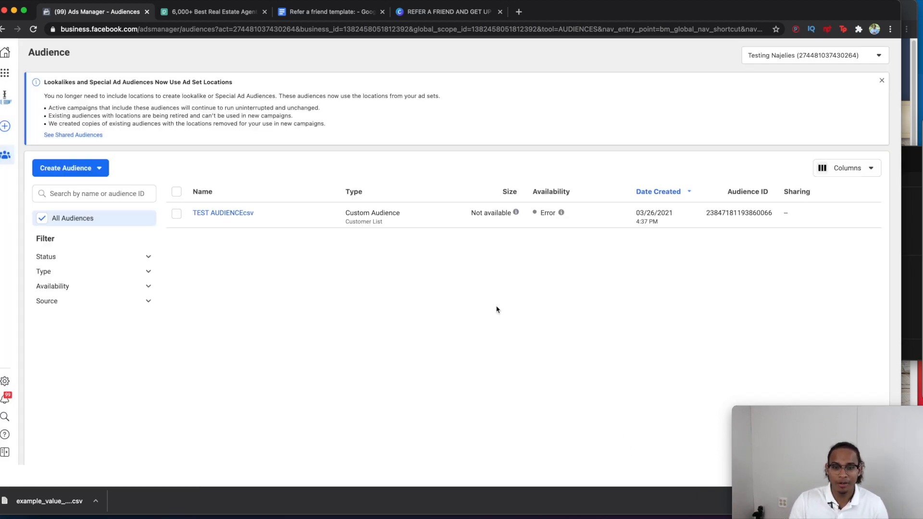
pyautogui.moveTo(560, 217)
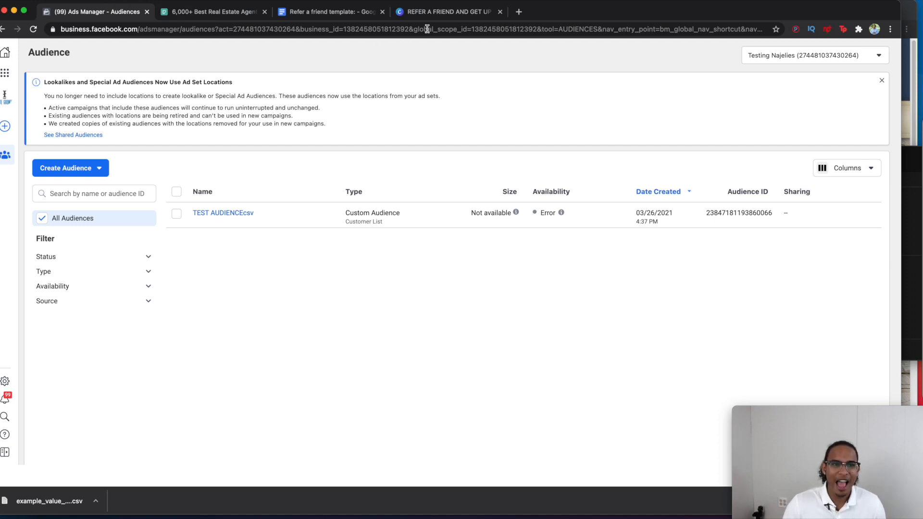
# Step: Switch to the Canva design 'REFER A FRIEND AND GET UP TO $1000!'
pyautogui.click(435, 13)
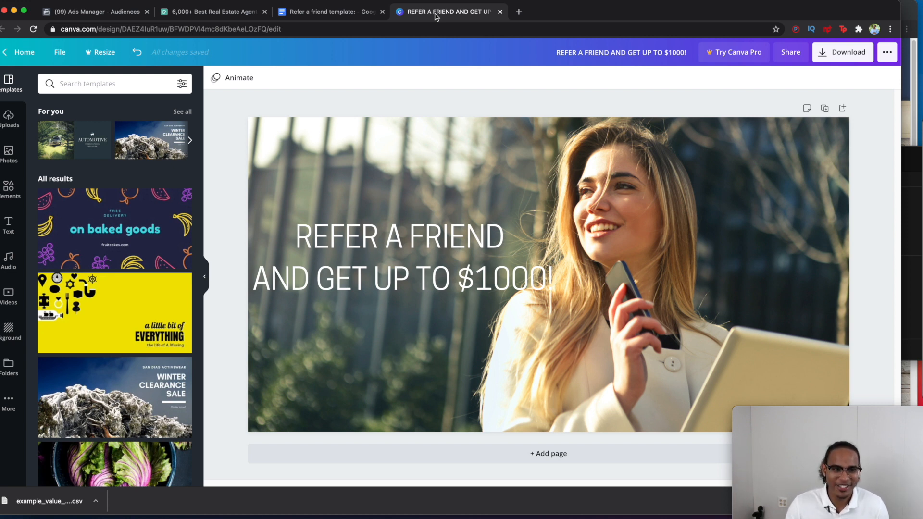
# Step: Move the Pexels tab to the end, replace the real estate agent search with GYM, and browse the results
pyautogui.click(230, 18)
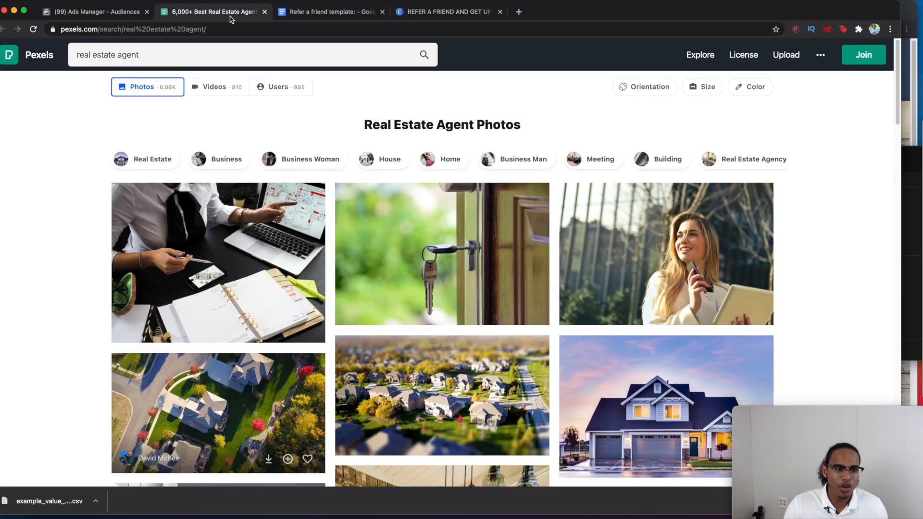
pyautogui.moveTo(231, 18); pyautogui.dragTo(513, 11)
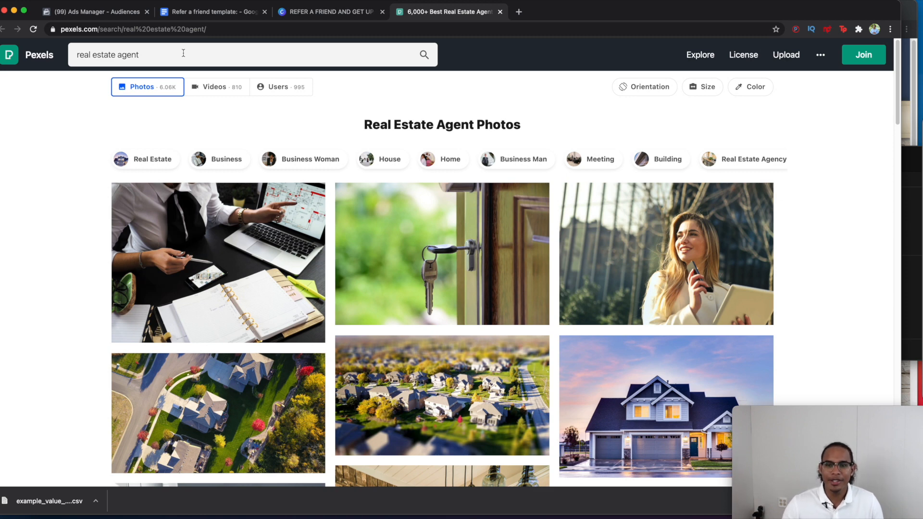
pyautogui.tripleClick(152, 53)
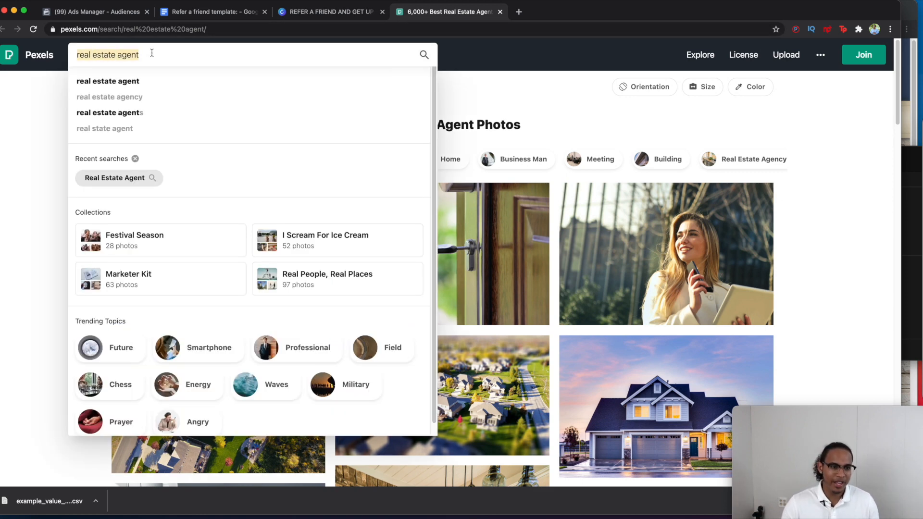
pyautogui.press('BackSpace')
pyautogui.write('GYM')
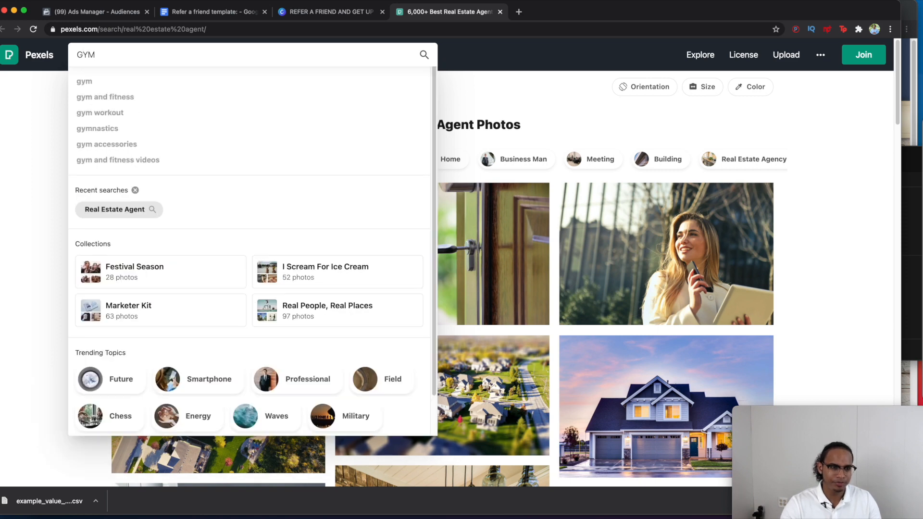
pyautogui.press('Return')
pyautogui.scroll(-3, 401, 216)
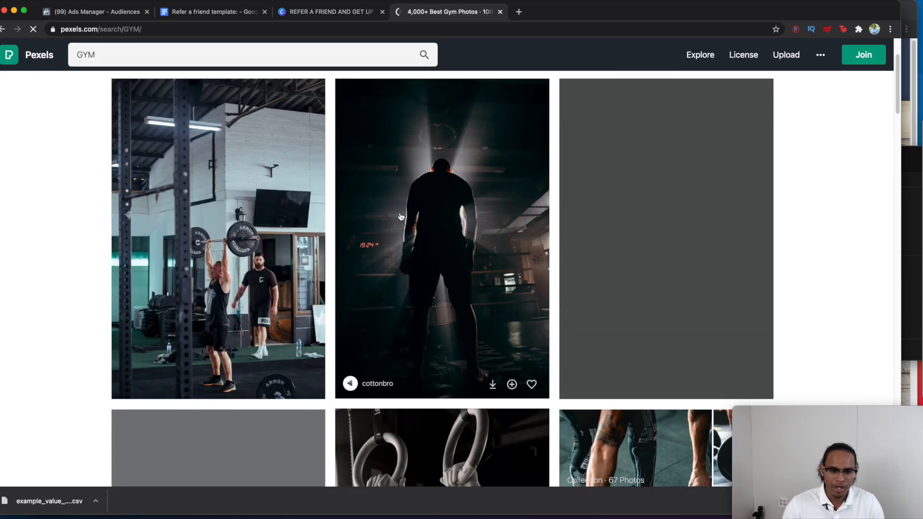
pyautogui.scroll(-8, 376, 208)
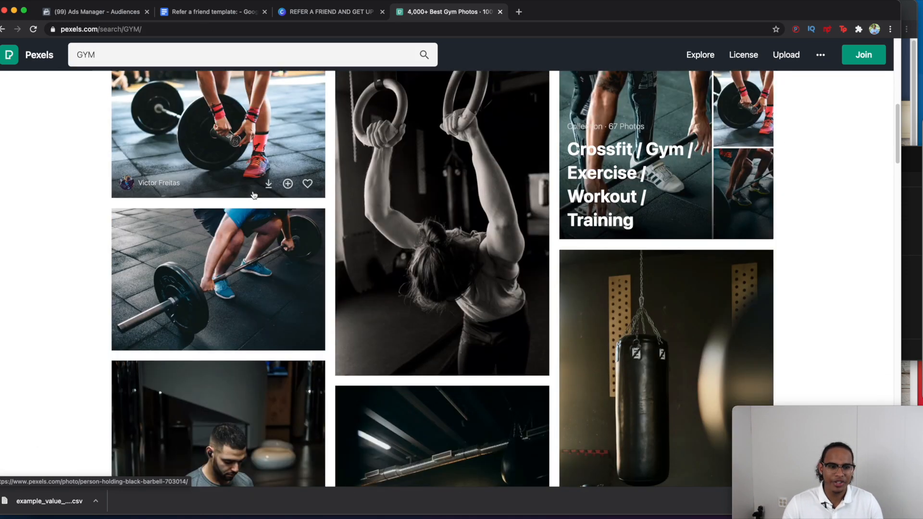
pyautogui.scroll(-15, 298, 260)
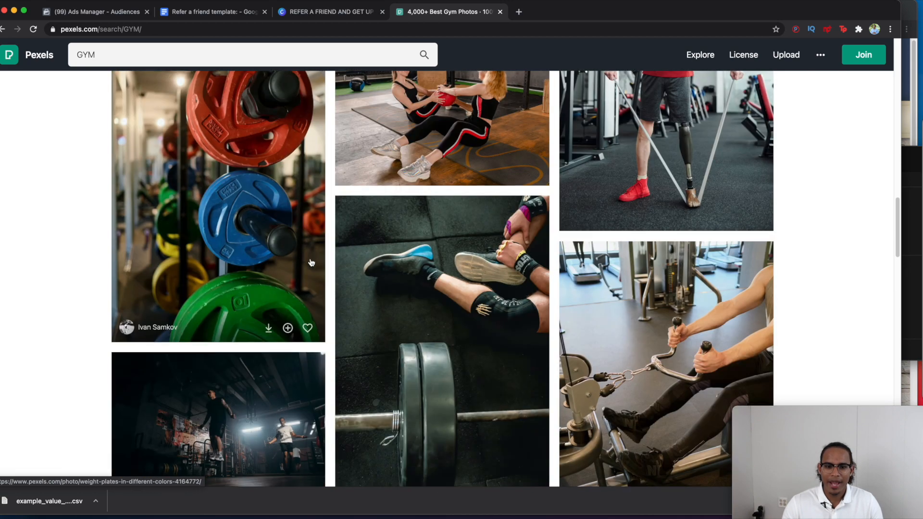
pyautogui.scroll(5, 336, 269)
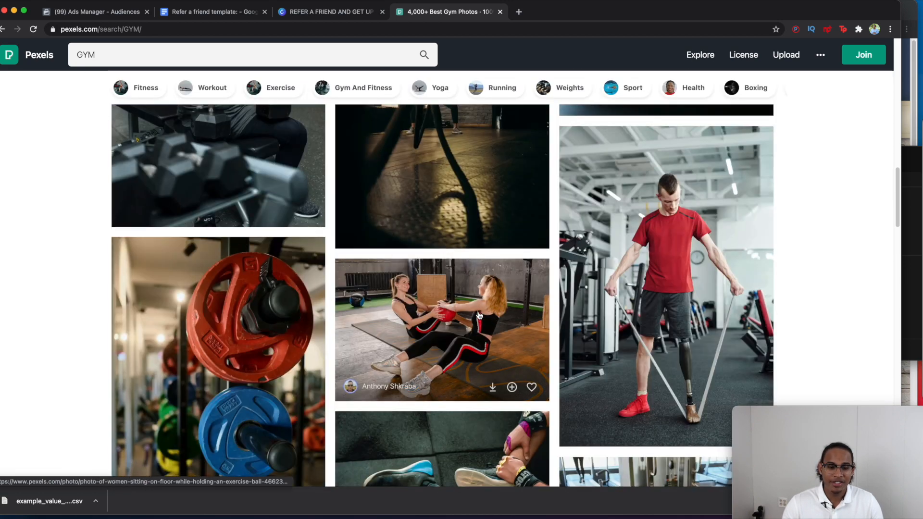
pyautogui.scroll(-3, 479, 315)
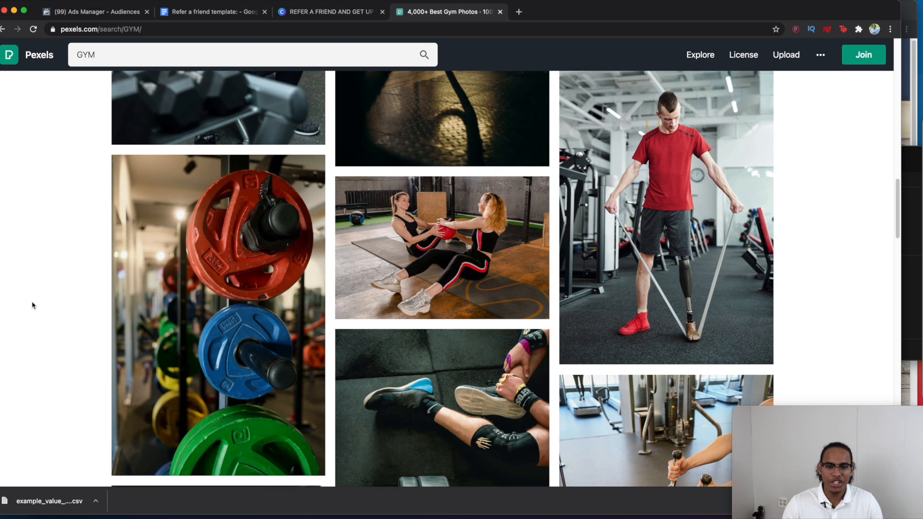
pyautogui.scroll(-1, 33, 305)
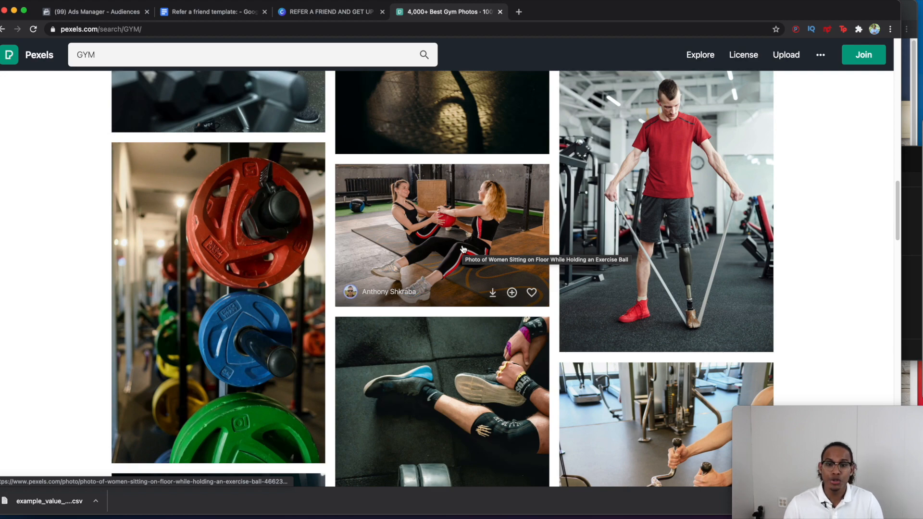
pyautogui.scroll(-15, 462, 249)
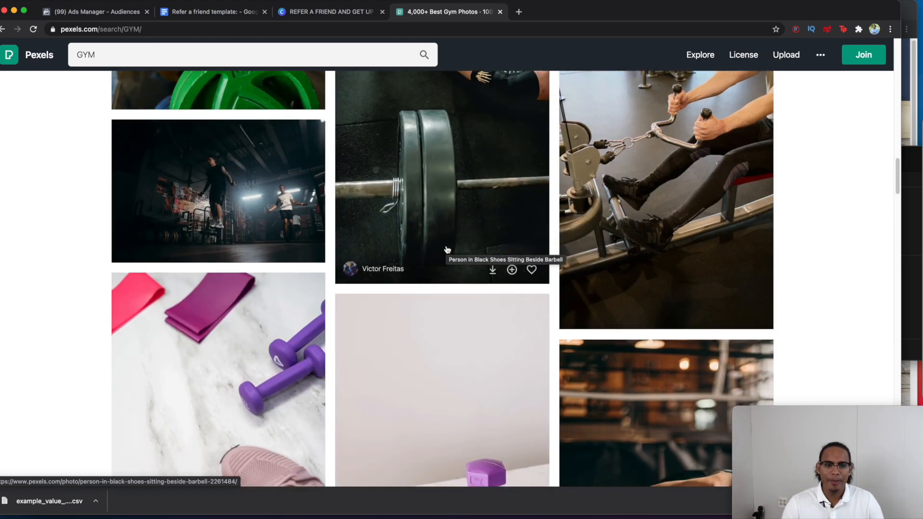
pyautogui.scroll(15, 420, 248)
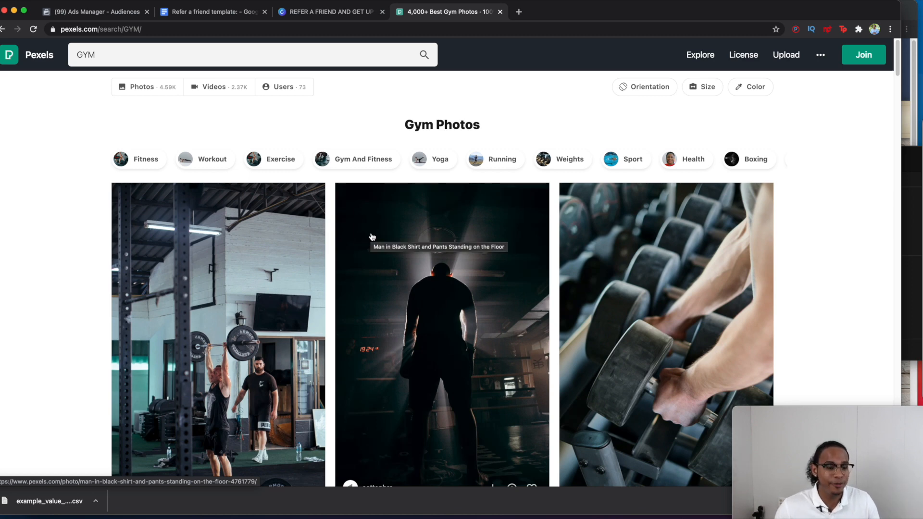
# Step: Check the Canva referral design's Text panel, then bring up the 'Refer a friend template' Google Doc
pyautogui.click(342, 13)
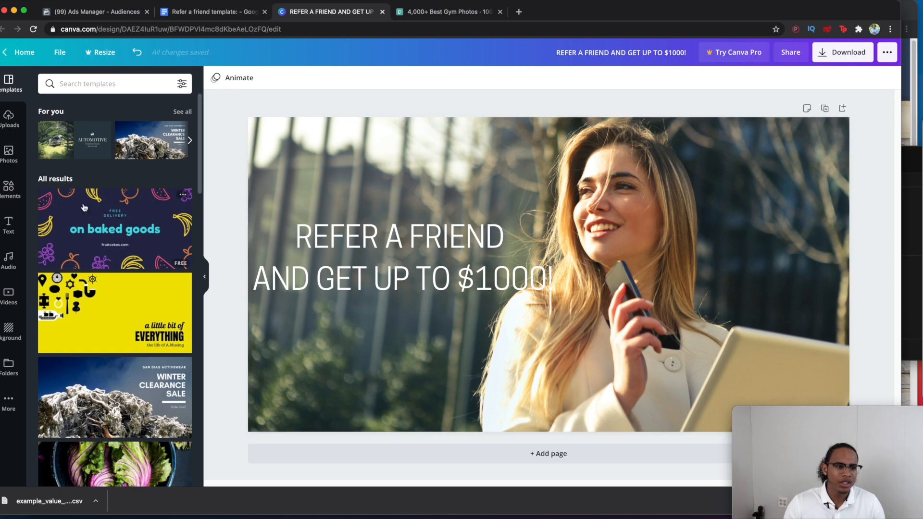
pyautogui.click(9, 233)
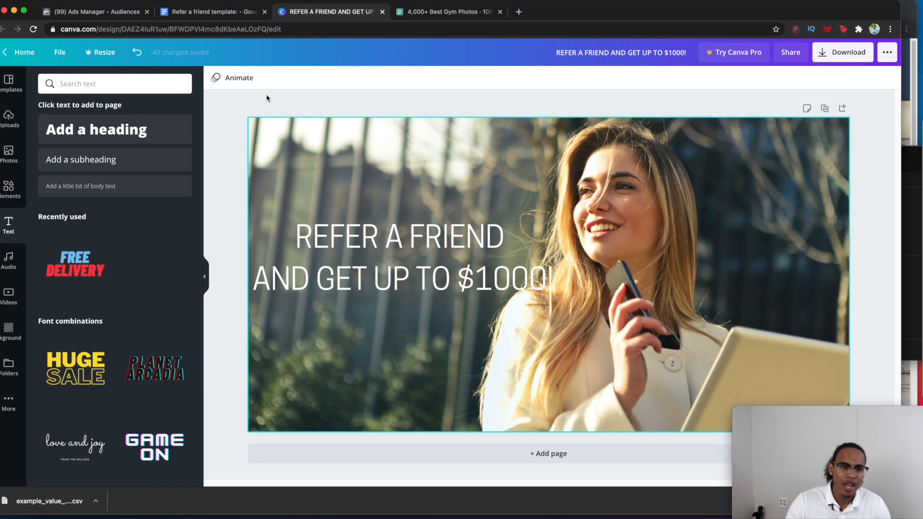
pyautogui.click(184, 20)
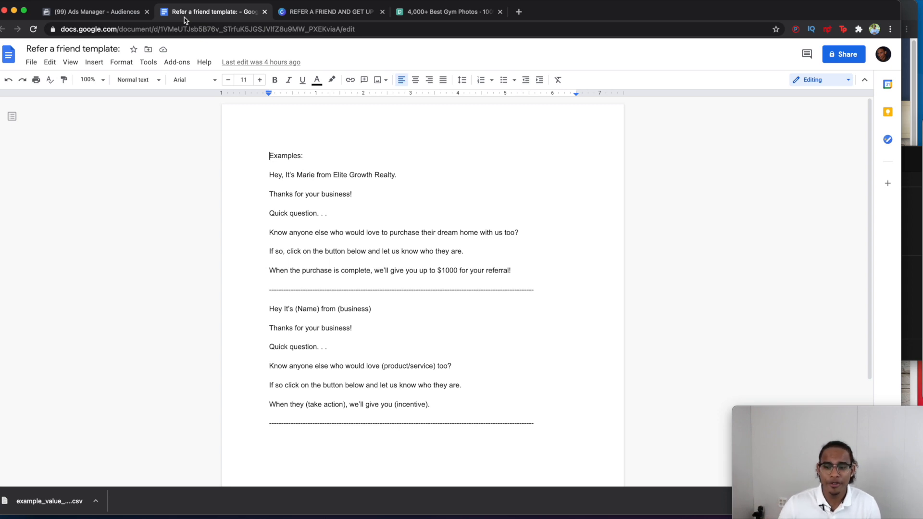
pyautogui.click(318, 347)
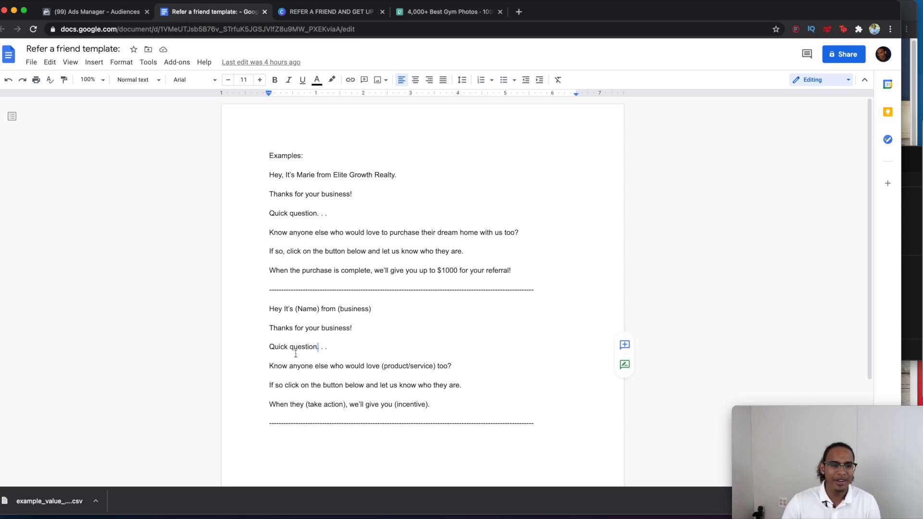
pyautogui.click(261, 310)
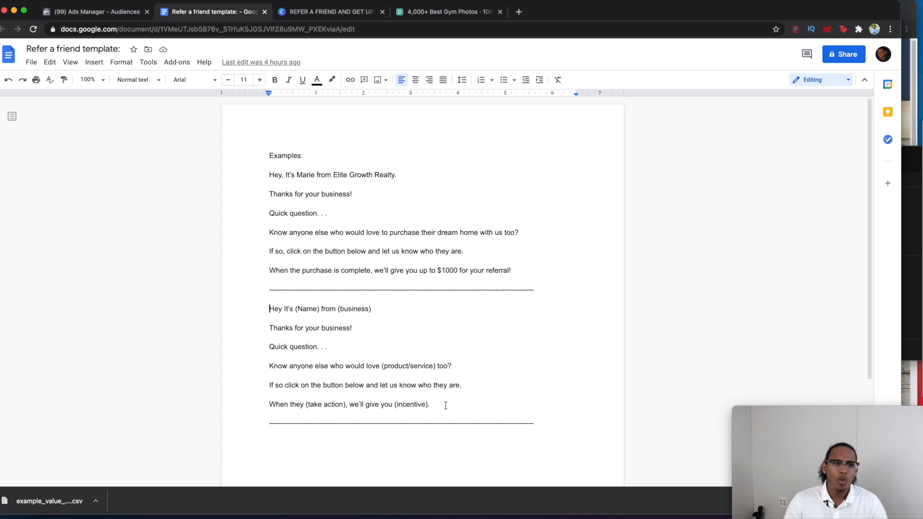
# Step: Go to Ads Manager through the business shortcuts and start a new campaign
pyautogui.click(111, 15)
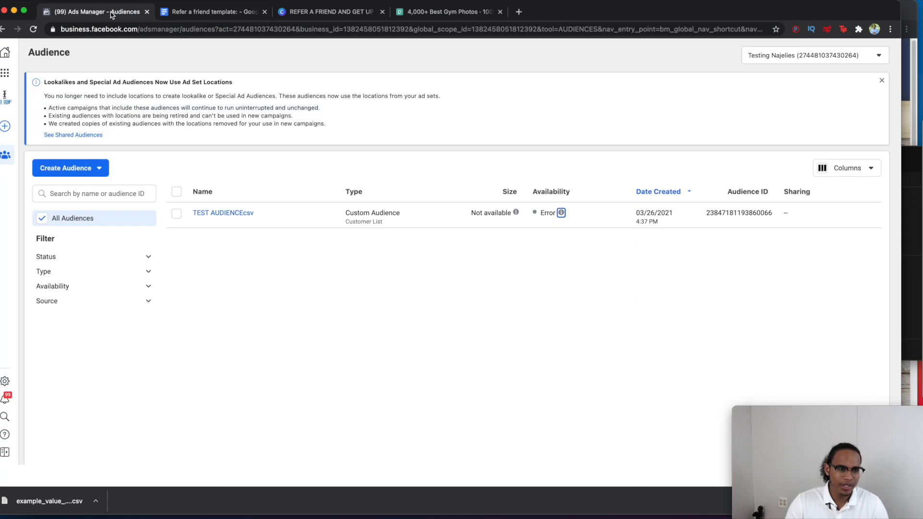
pyautogui.click(5, 74)
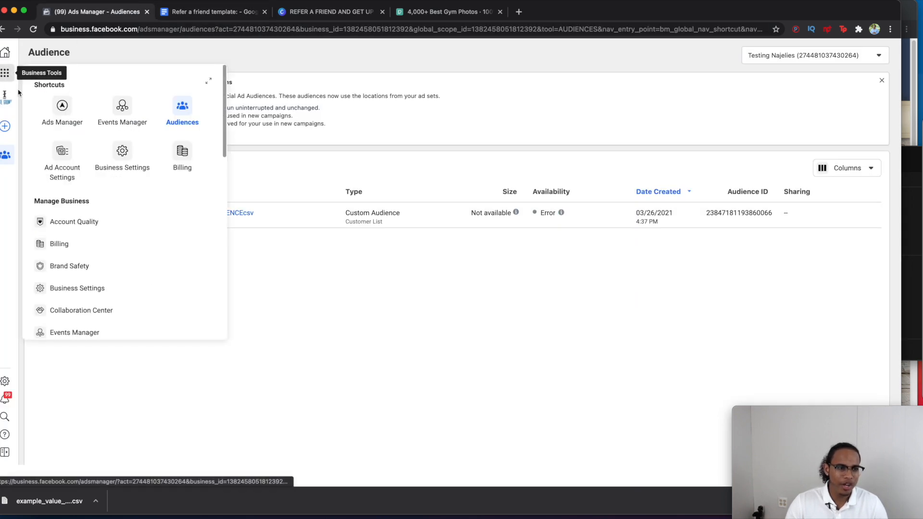
pyautogui.click(64, 108)
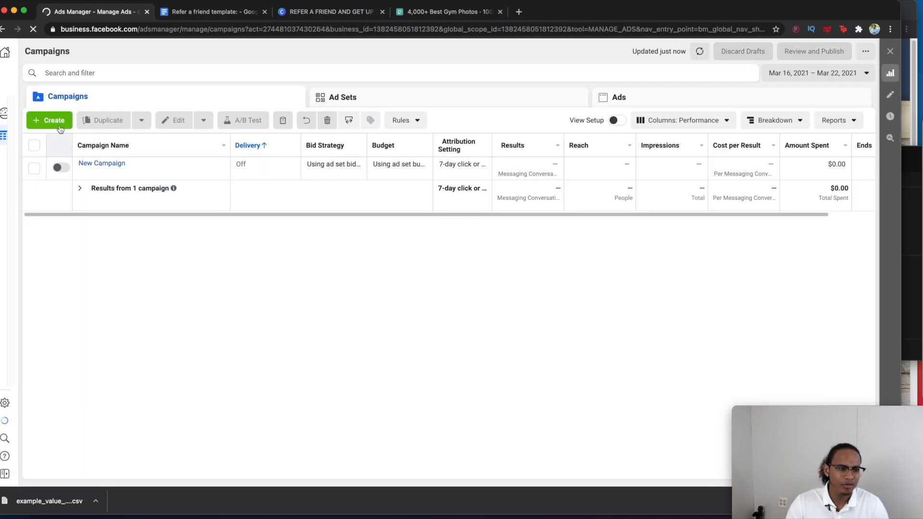
pyautogui.click(56, 123)
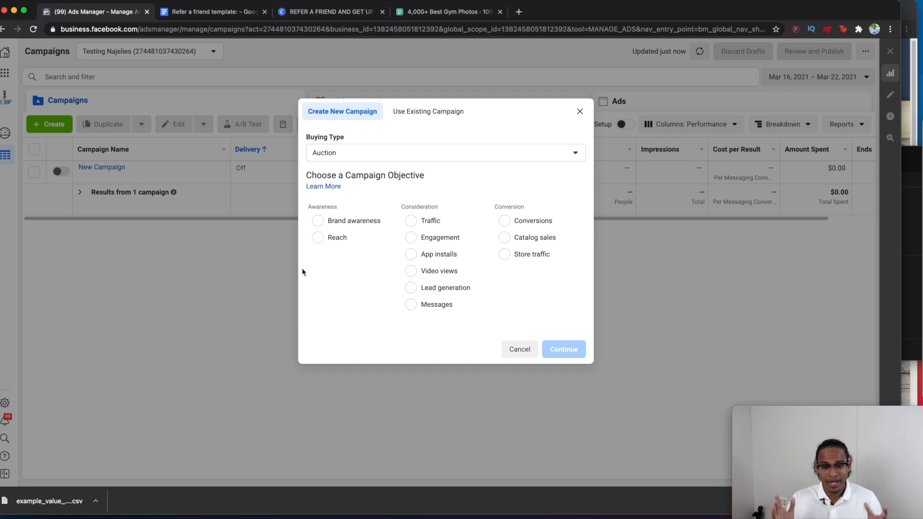
# Step: Create the draft campaign with the Lead generation objective
pyautogui.click(428, 289)
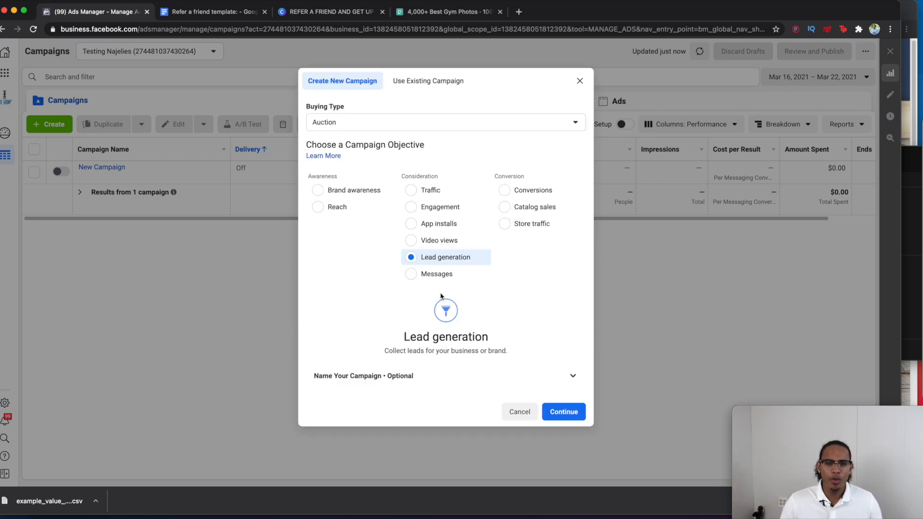
pyautogui.click(563, 414)
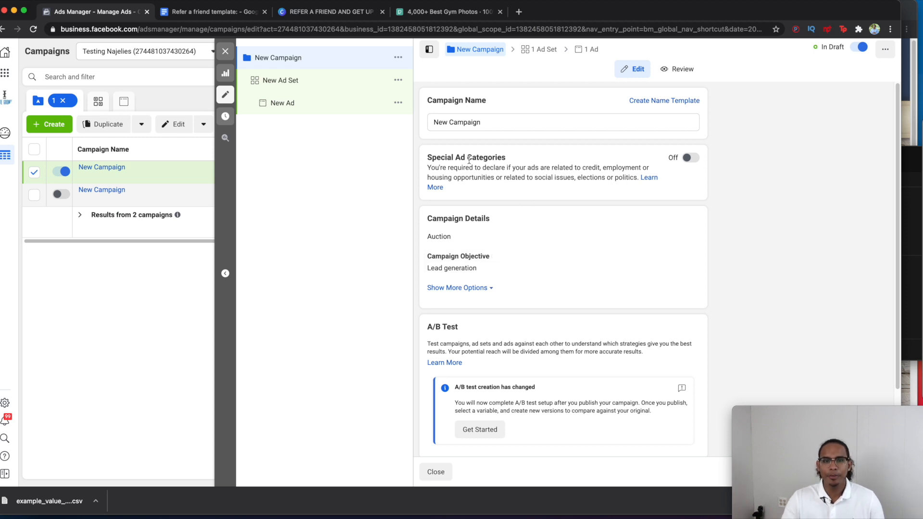
# Step: Turn on Special Ad Categories and declare Housing as the campaign's category
pyautogui.click(692, 159)
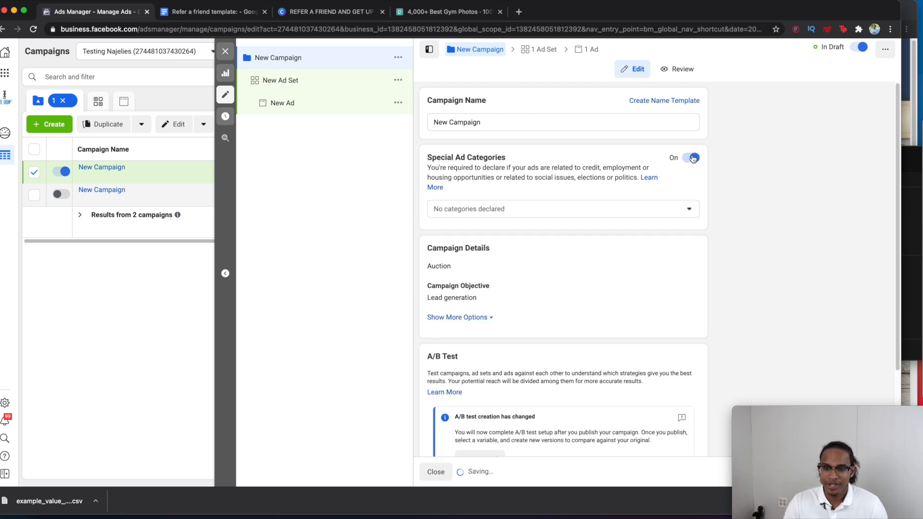
pyautogui.click(592, 217)
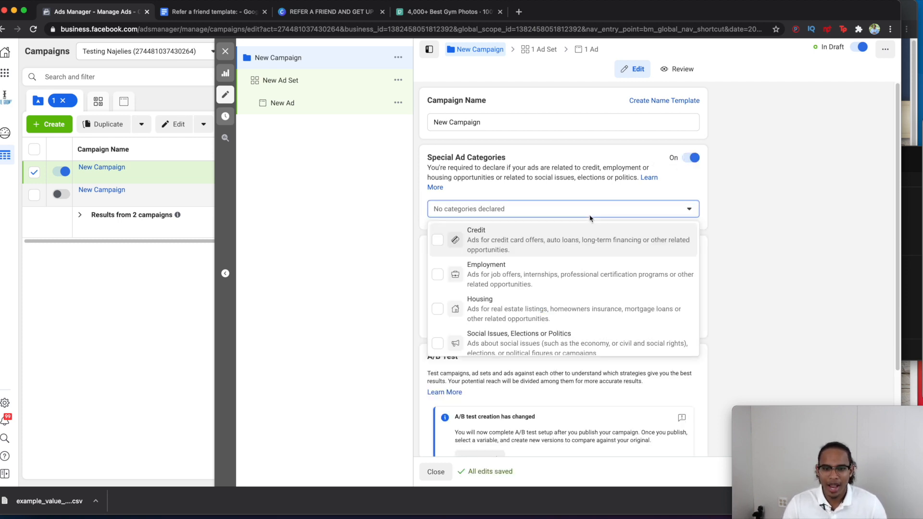
pyautogui.click(487, 304)
pyautogui.click(531, 214)
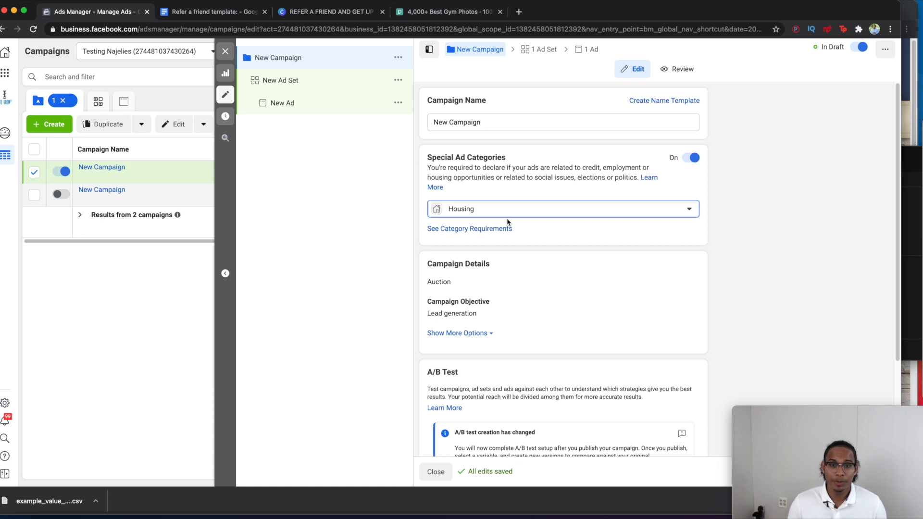
pyautogui.scroll(-3, 515, 233)
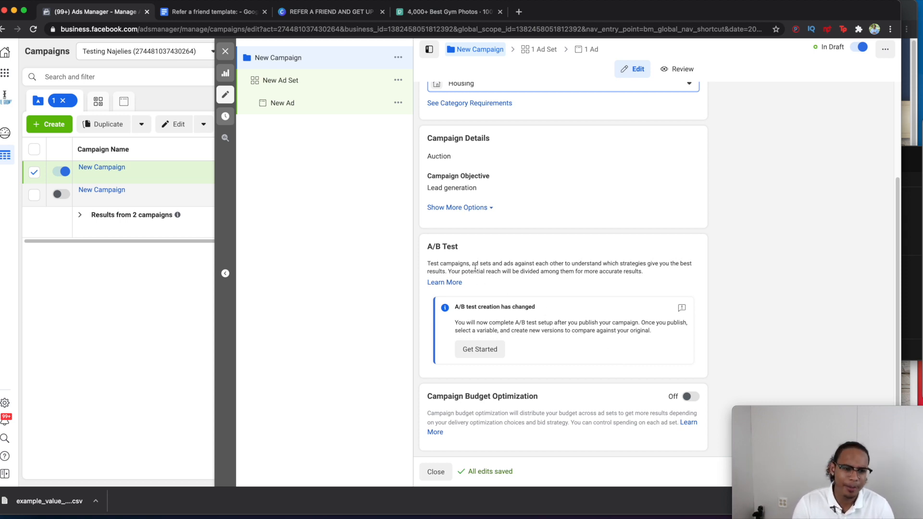
# Step: In the New Ad Set, lower the daily budget from $20.00 to $10
pyautogui.click(319, 80)
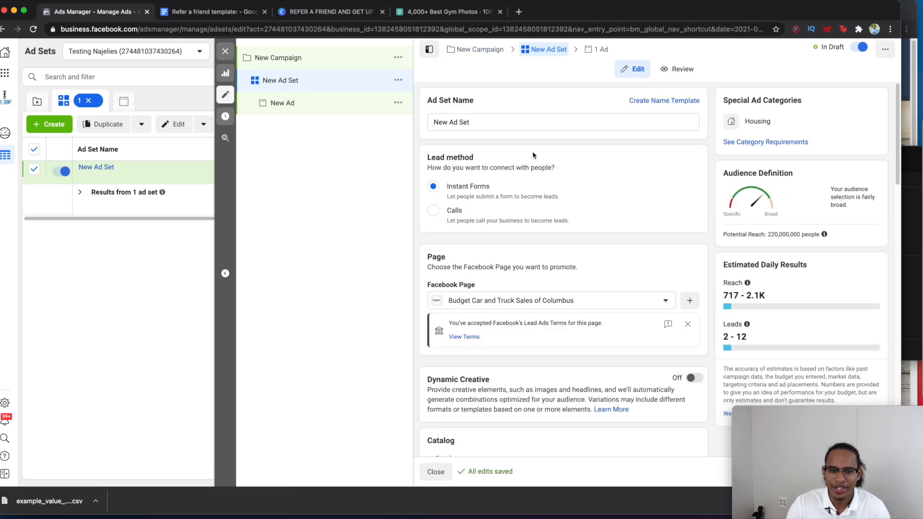
pyautogui.scroll(-3, 522, 346)
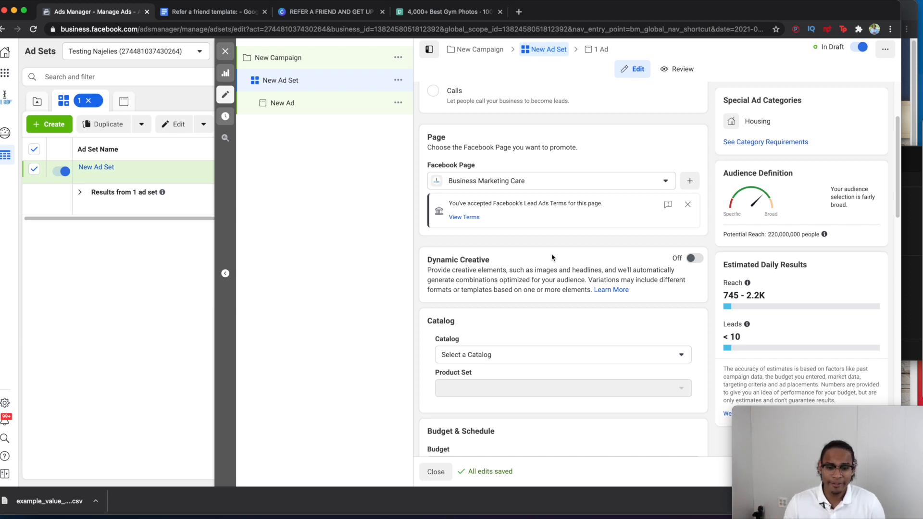
pyautogui.scroll(-5, 557, 257)
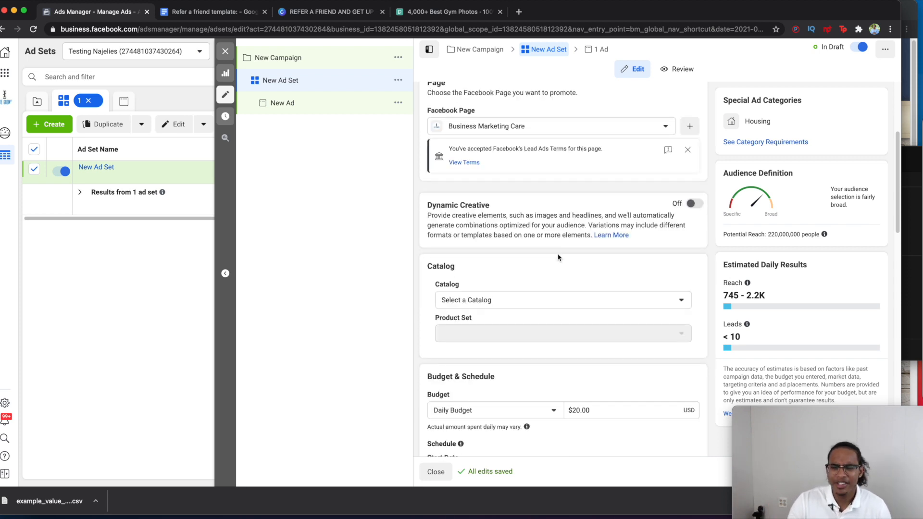
pyautogui.scroll(-2, 564, 376)
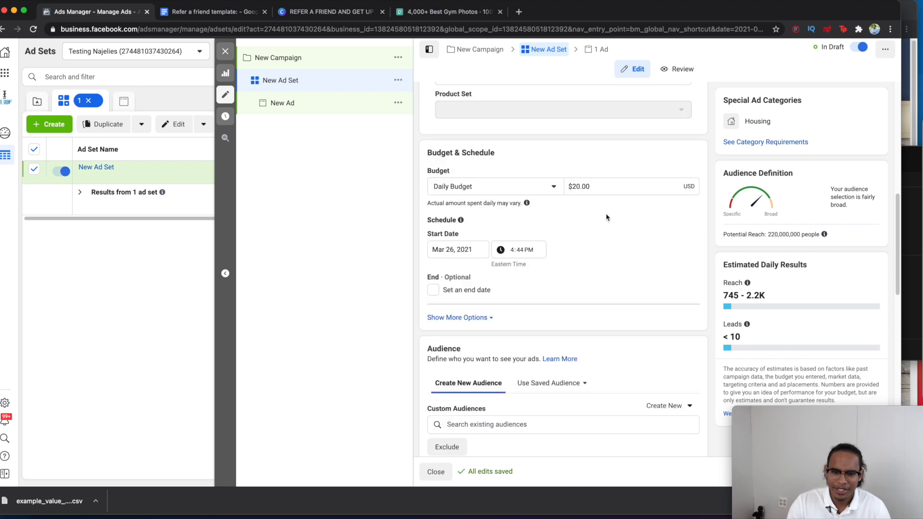
pyautogui.click(596, 187)
pyautogui.doubleClick(596, 187)
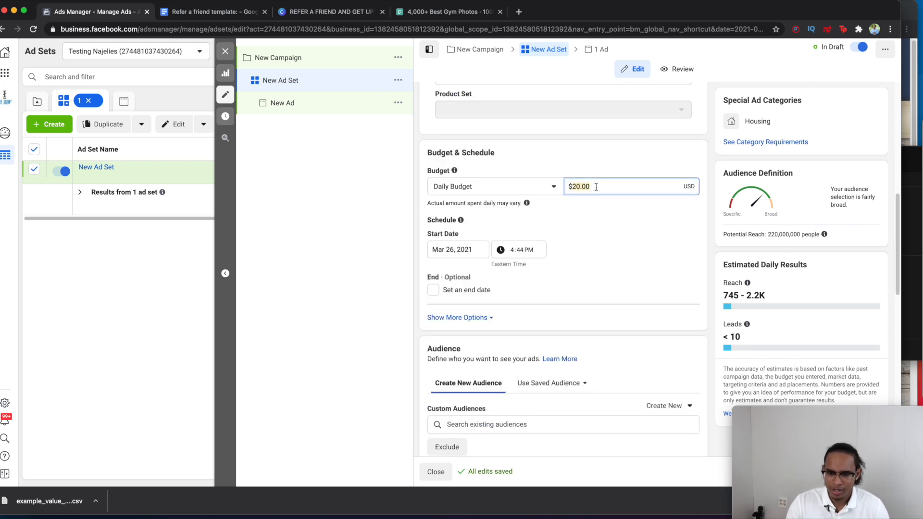
pyautogui.write('10')
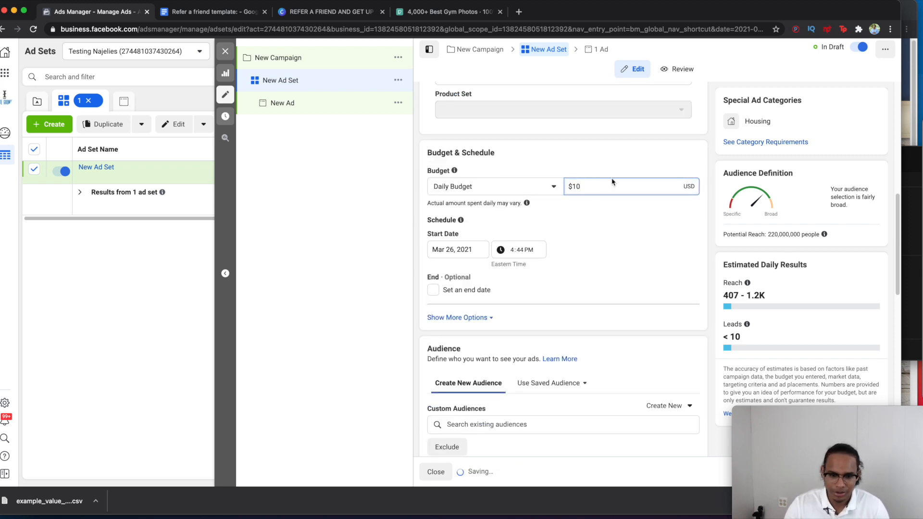
pyautogui.scroll(-8, 644, 322)
pyautogui.scroll(2, 631, 330)
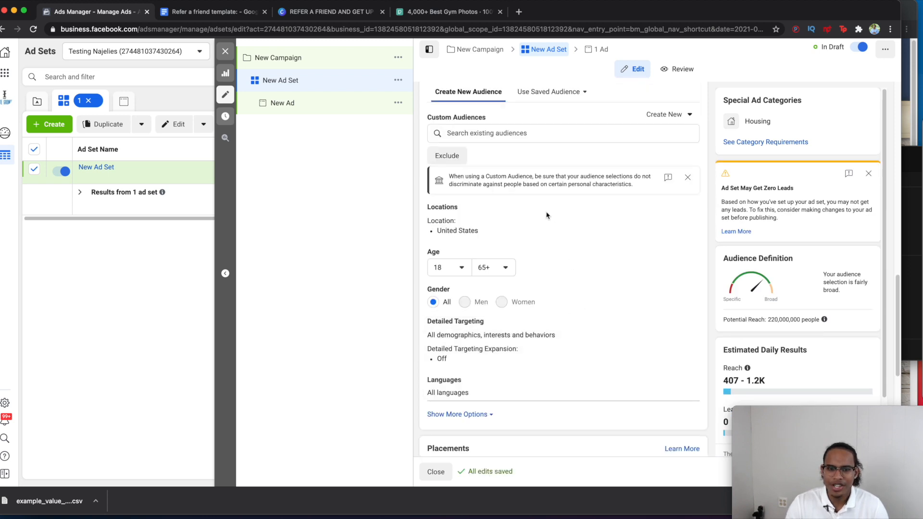
# Step: Add the TEST AUDIENCEcsv customer list as the ad set's custom audience
pyautogui.click(511, 137)
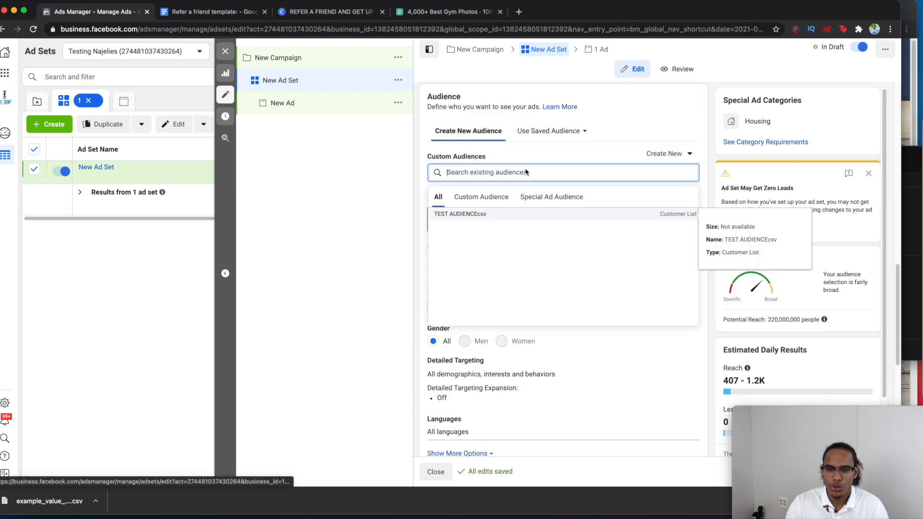
pyautogui.click(545, 202)
pyautogui.click(439, 201)
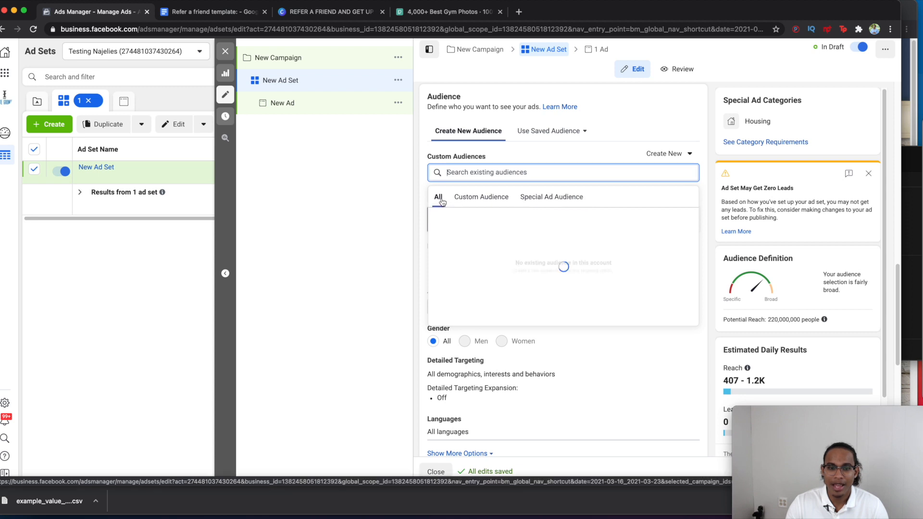
pyautogui.click(475, 215)
pyautogui.click(476, 215)
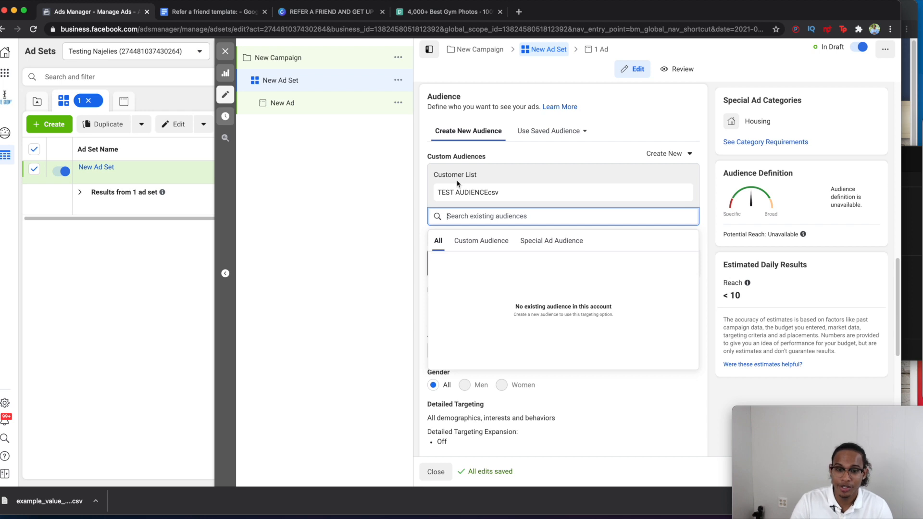
pyautogui.click(402, 196)
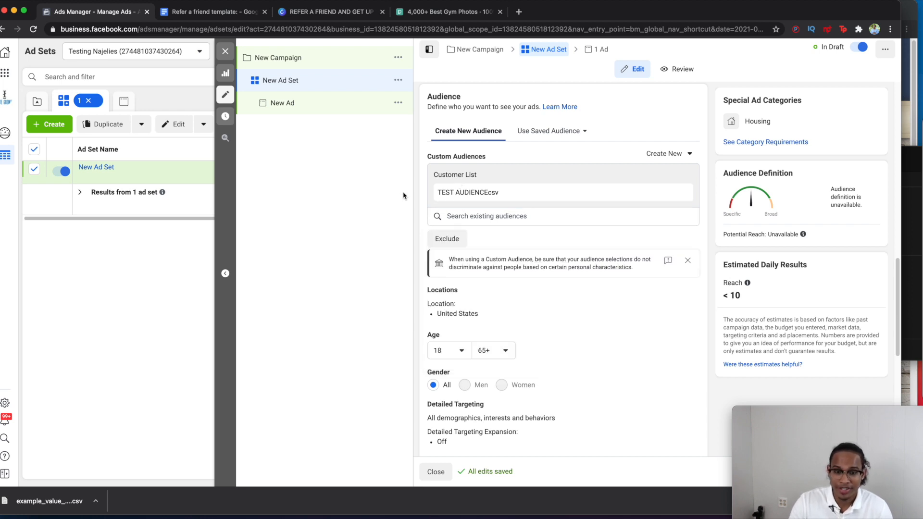
pyautogui.scroll(-8, 432, 208)
pyautogui.scroll(6, 432, 208)
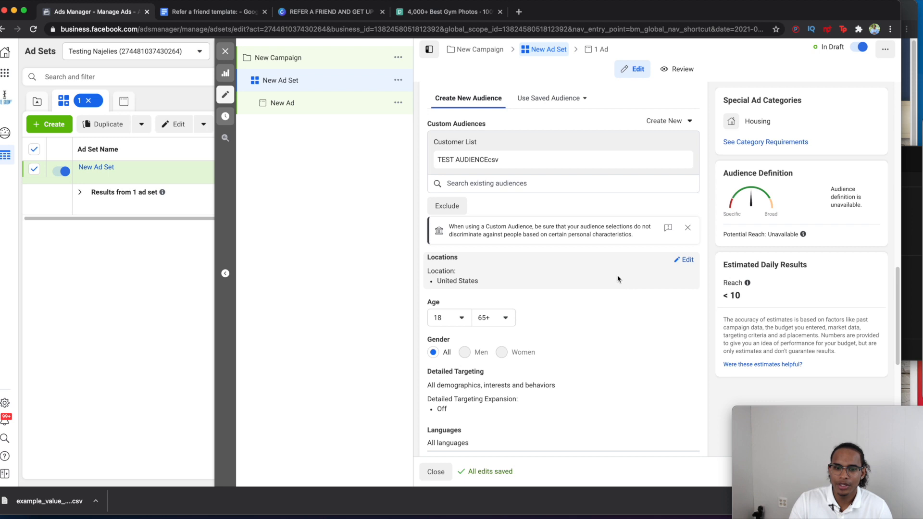
# Step: Open the ad set's United States location targeting for editing, then move down to Placements
pyautogui.click(684, 259)
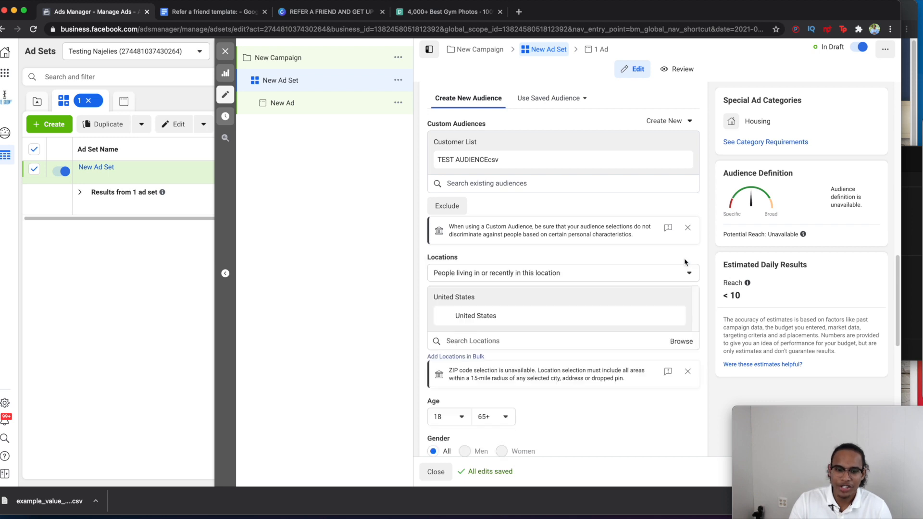
pyautogui.click(574, 339)
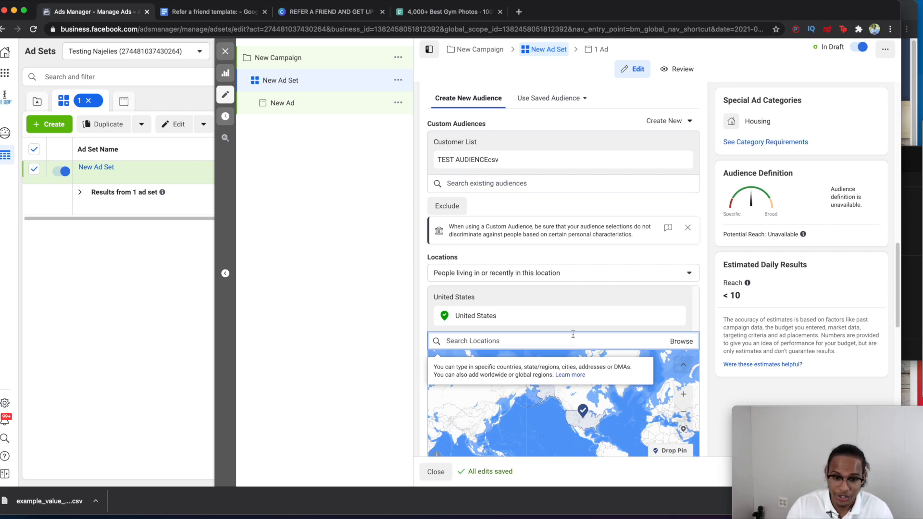
pyautogui.scroll(-5, 573, 334)
pyautogui.scroll(-1, 564, 331)
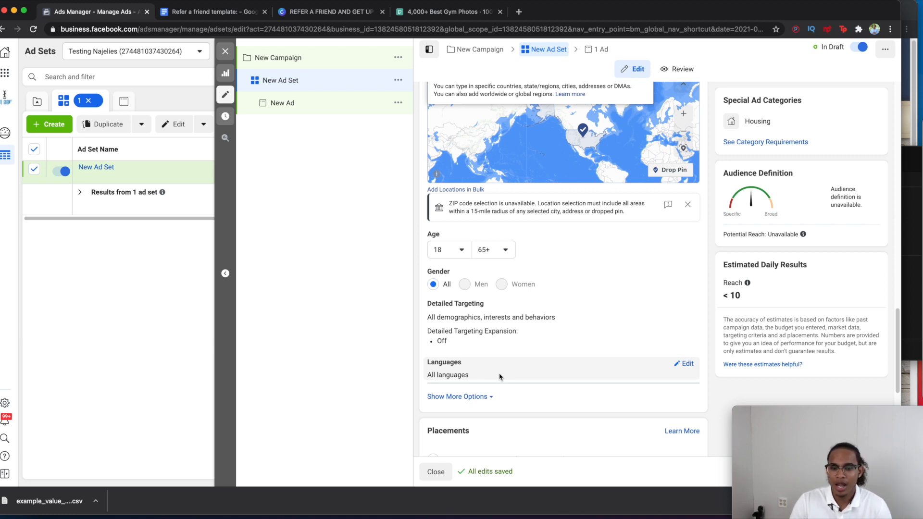
pyautogui.scroll(-5, 499, 377)
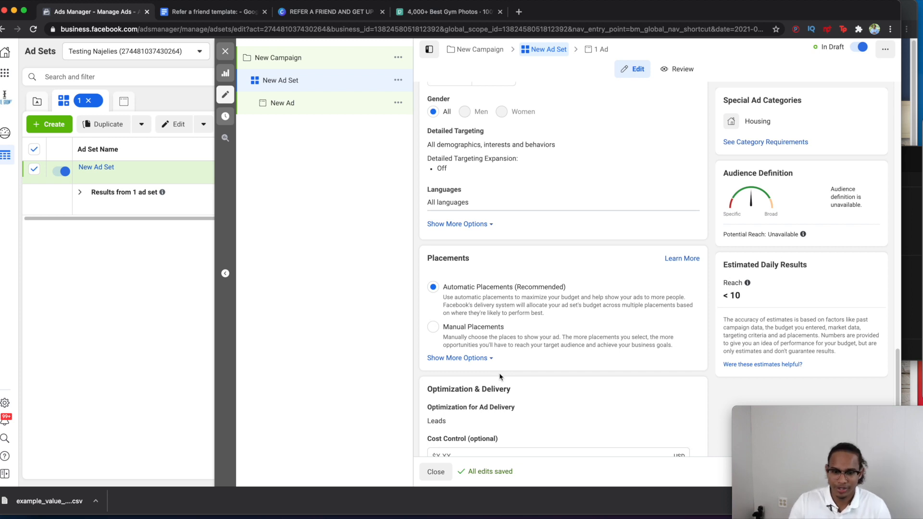
# Step: Switch the ad set to Manual Placements, excluding Instagram and Facebook Video Feeds
pyautogui.scroll(-2, 510, 376)
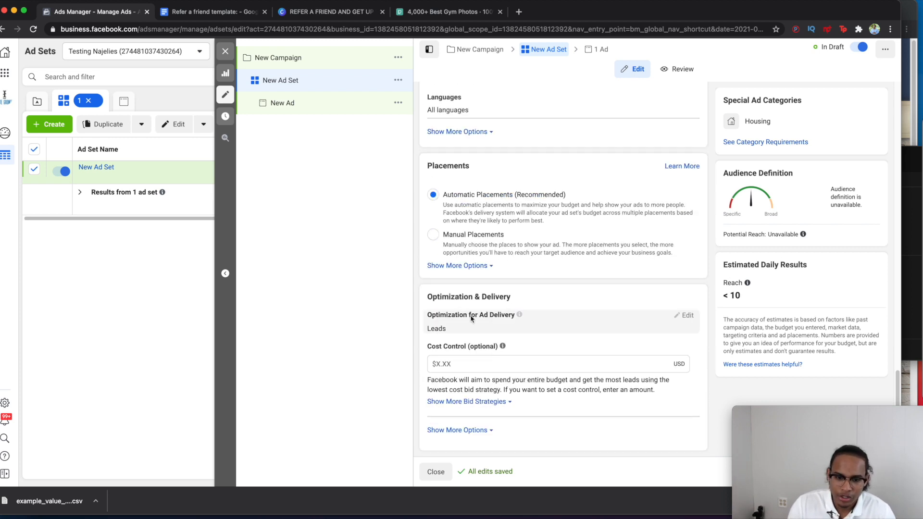
pyautogui.click(433, 235)
pyautogui.scroll(-5, 509, 264)
pyautogui.scroll(1, 535, 164)
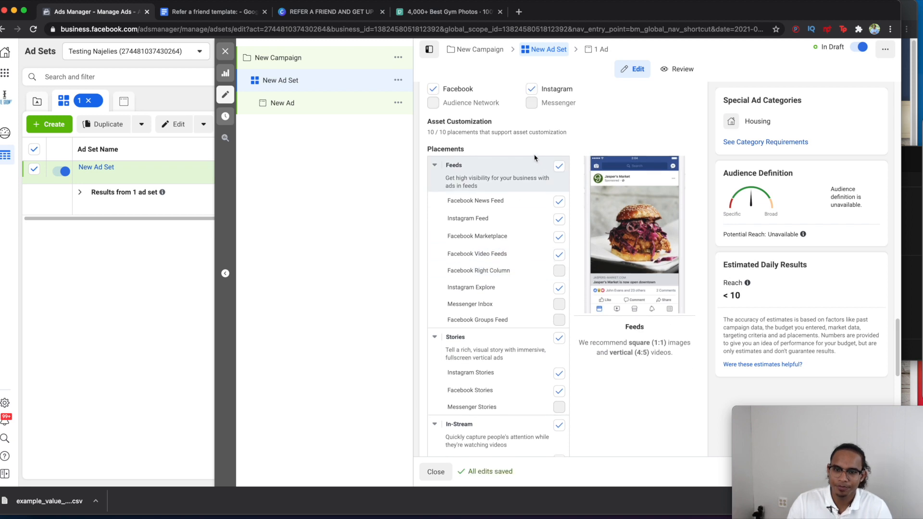
pyautogui.click(531, 88)
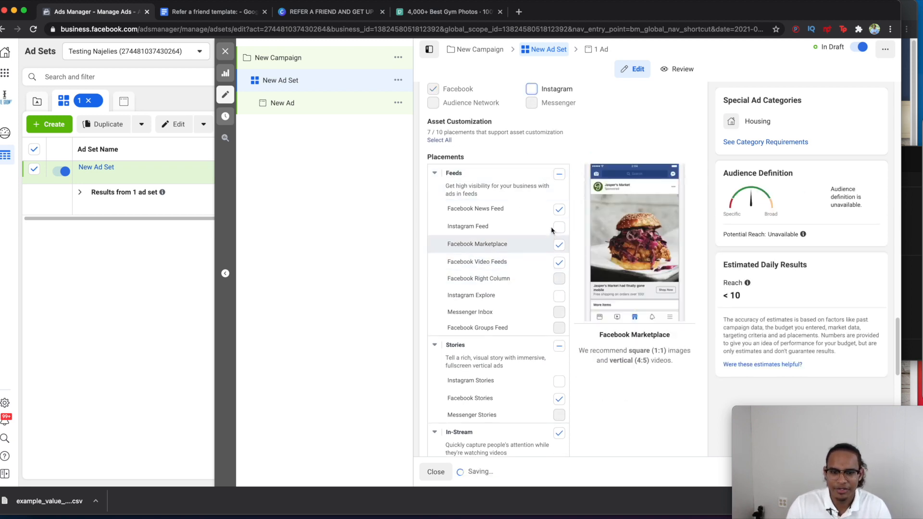
pyautogui.click(561, 267)
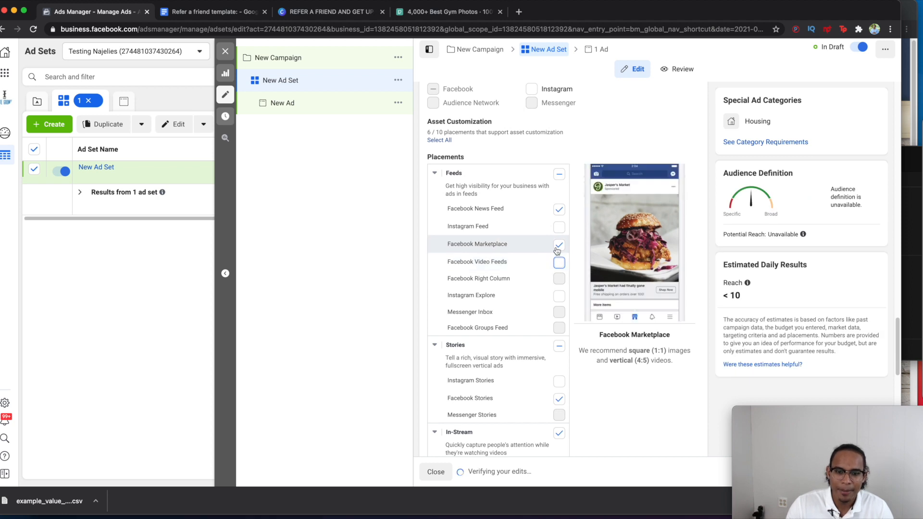
# Step: Turn off the Stories, In-Stream, Search and In-Article placements
pyautogui.scroll(-1, 548, 317)
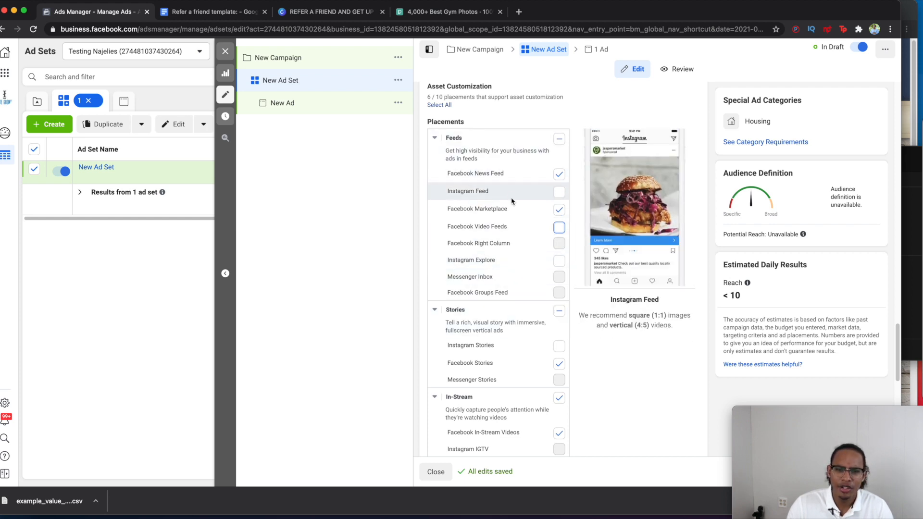
pyautogui.click(559, 311)
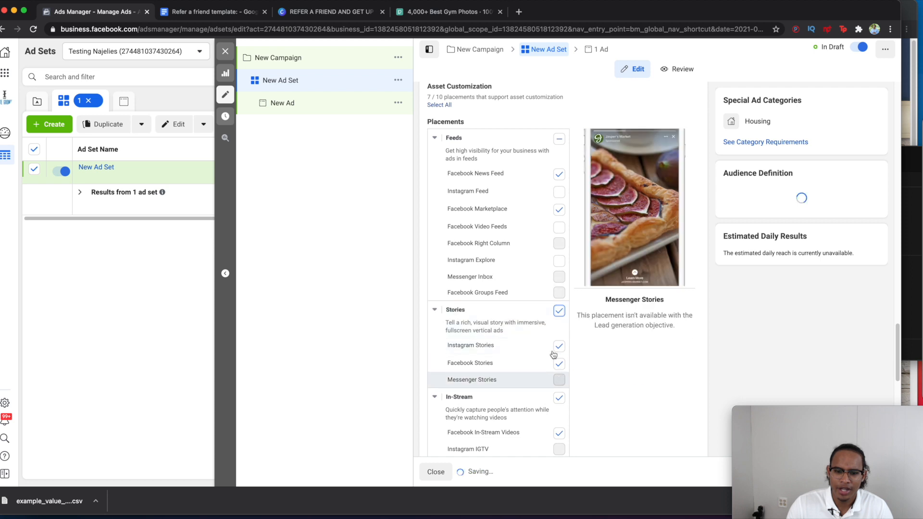
pyautogui.click(559, 310)
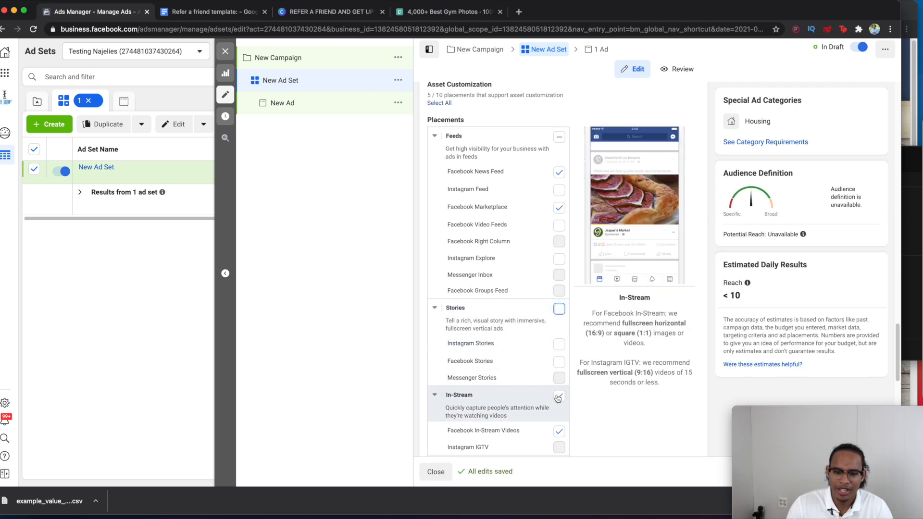
pyautogui.click(558, 397)
pyautogui.scroll(-2, 562, 399)
pyautogui.click(558, 365)
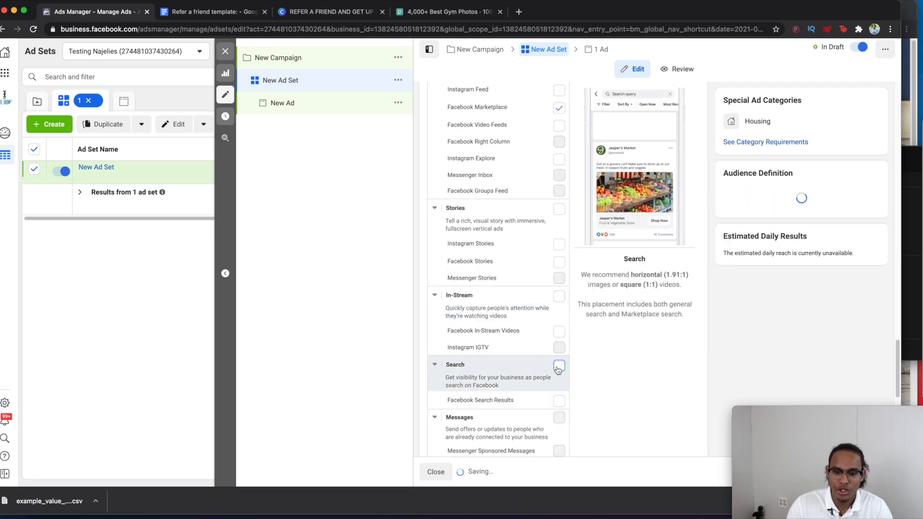
pyautogui.scroll(-5, 560, 365)
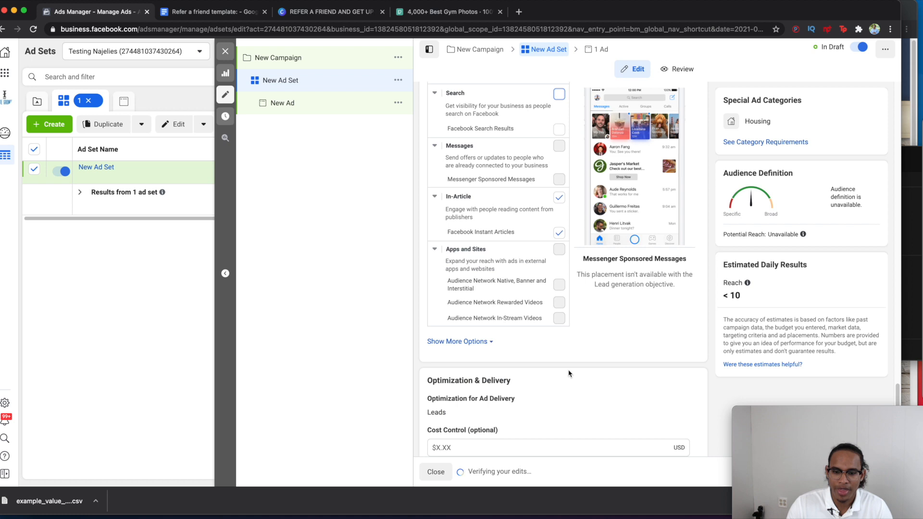
pyautogui.click(559, 197)
pyautogui.scroll(12, 464, 248)
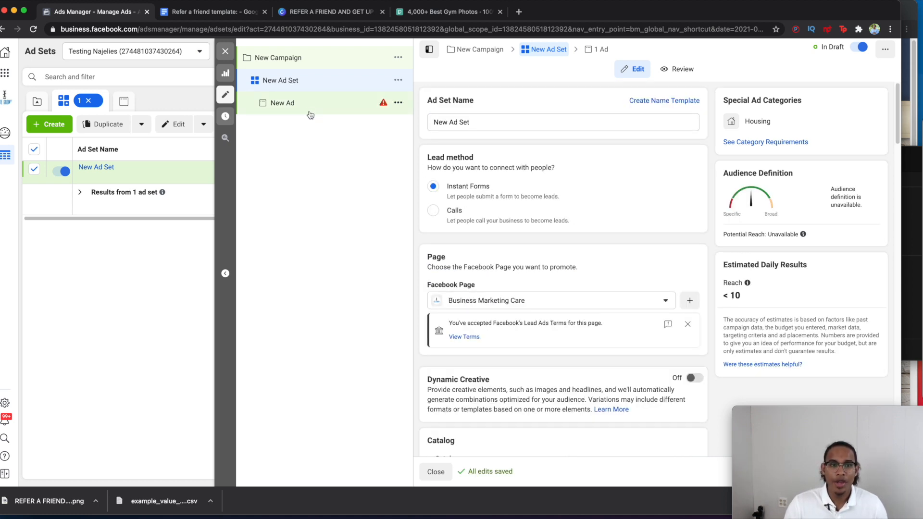
# Step: Rename the ad to 'REFERRAL V1'
pyautogui.click(309, 113)
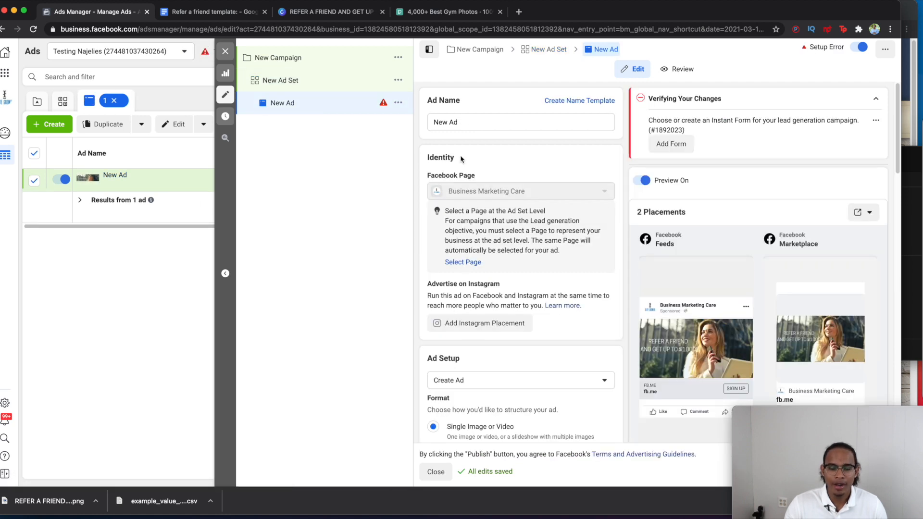
pyautogui.doubleClick(479, 129)
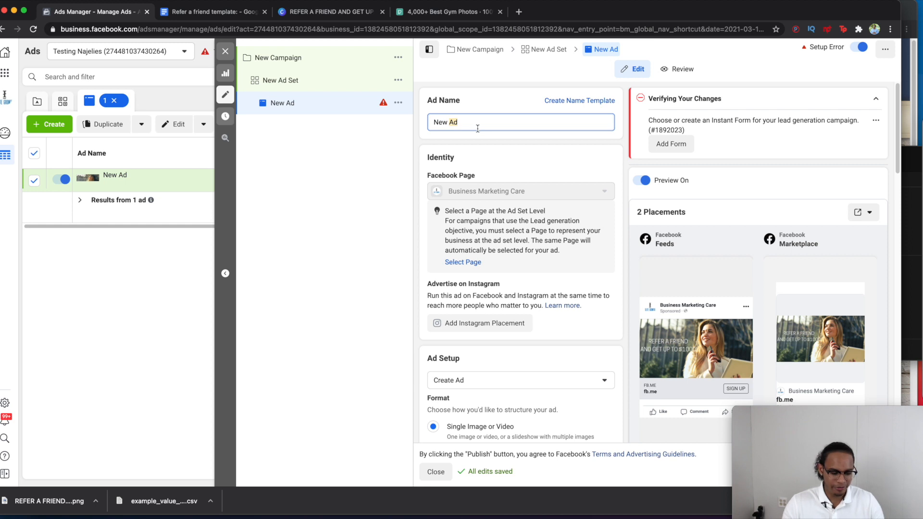
pyautogui.tripleClick(477, 129)
pyautogui.write('REFERA')
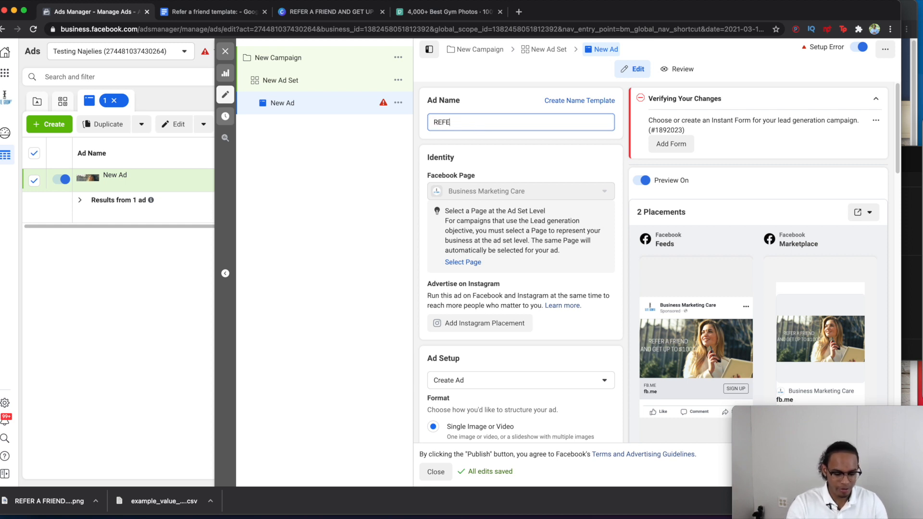
pyautogui.press('BackSpace')
pyautogui.write('RAL V1')
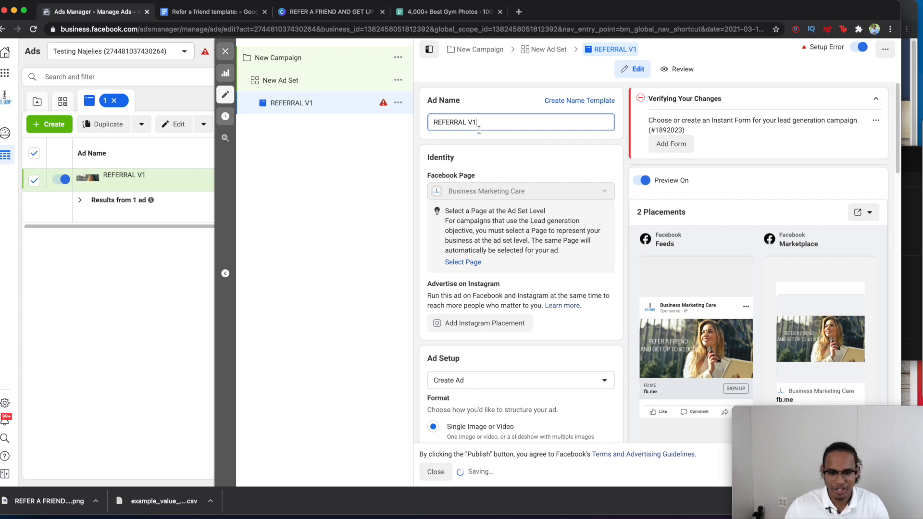
# Step: Select the example referral message paragraphs in the Refer a friend template doc
pyautogui.scroll(-5, 545, 264)
pyautogui.scroll(-1, 529, 296)
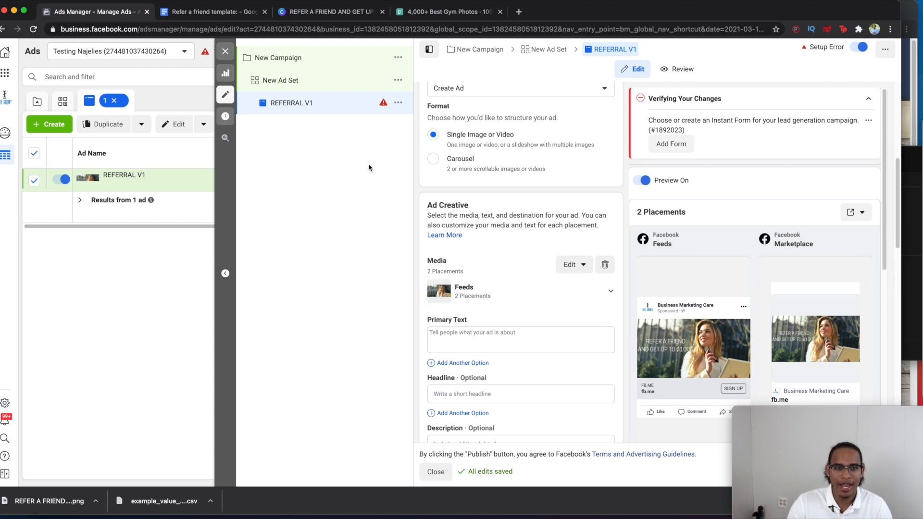
pyautogui.click(220, 15)
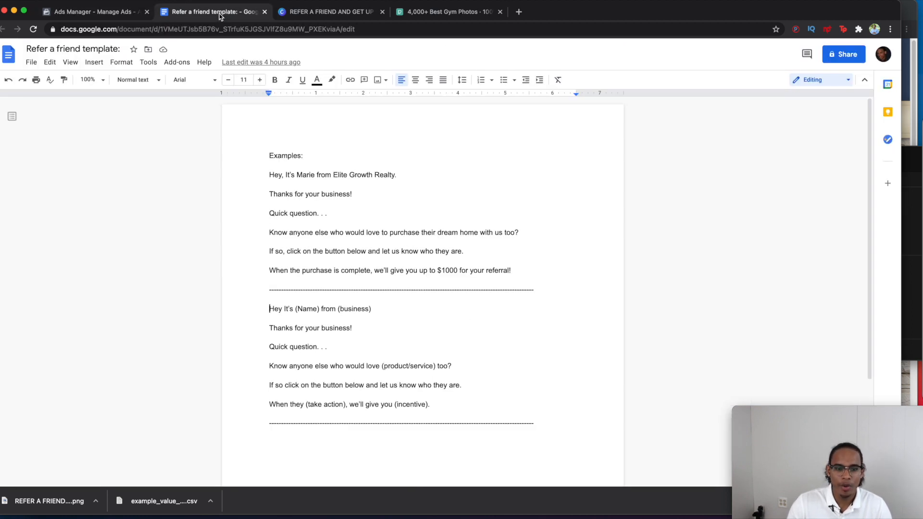
pyautogui.moveTo(515, 272); pyautogui.dragTo(262, 173)
pyautogui.press('super+c')
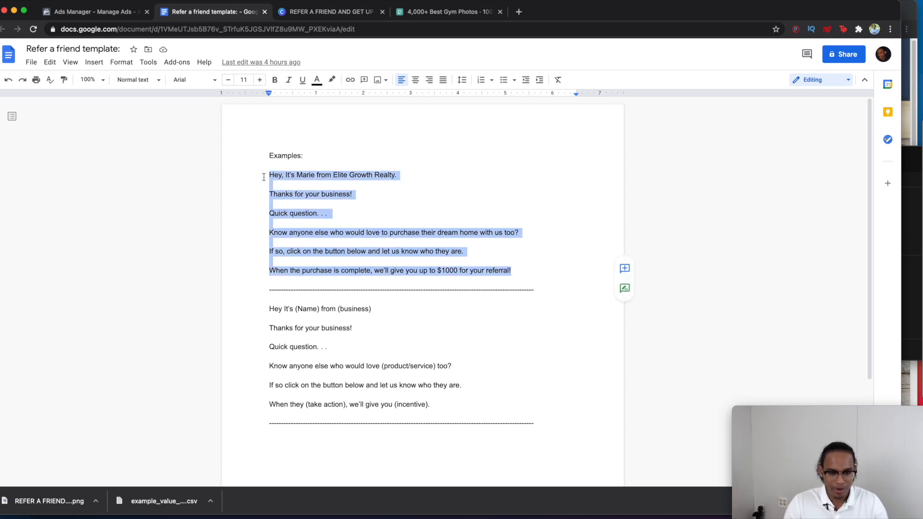
# Step: Paste the example referral message into REFERRAL V1's Primary Text and expand the Feeds preview
pyautogui.click(108, 14)
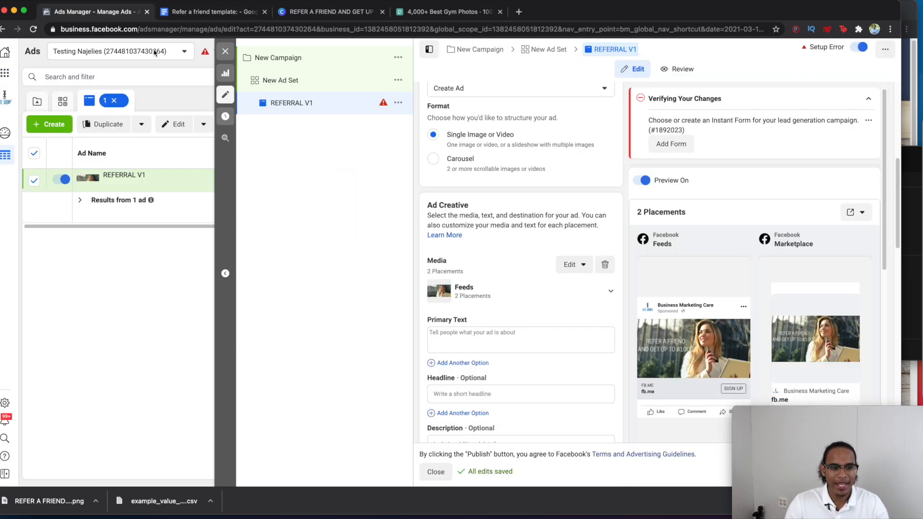
pyautogui.scroll(-1, 464, 290)
pyautogui.click(465, 290)
pyautogui.press('super+v')
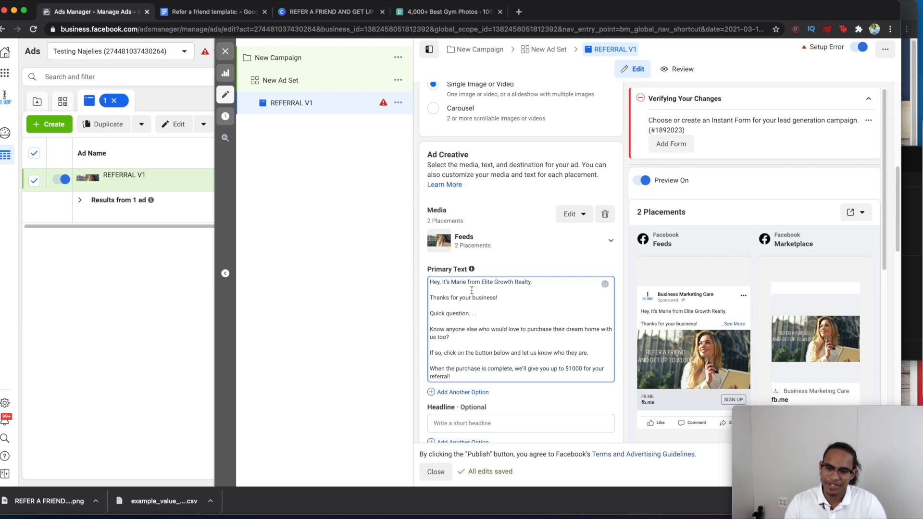
pyautogui.scroll(-1, 500, 300)
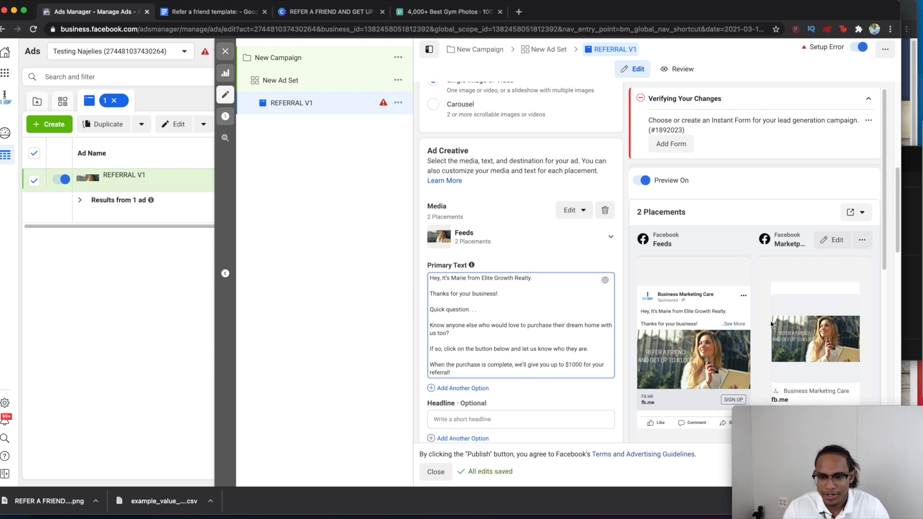
pyautogui.click(728, 324)
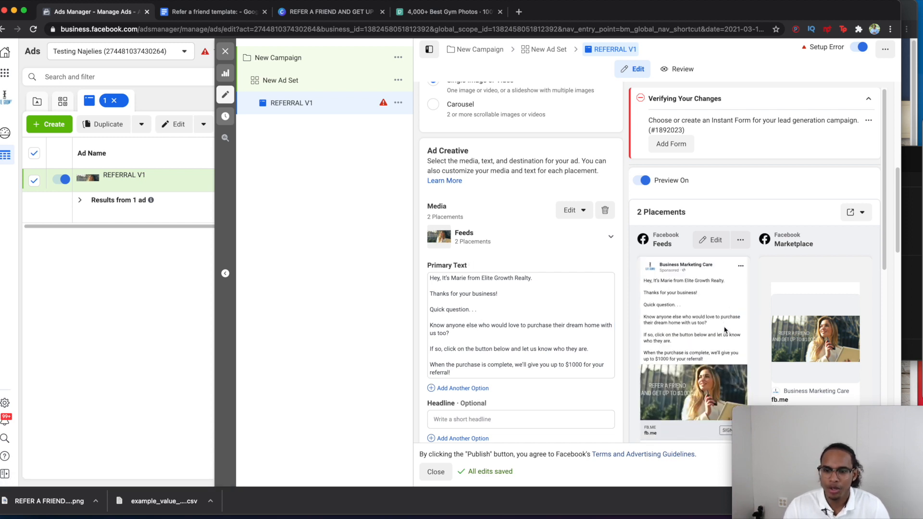
pyautogui.scroll(-1, 726, 329)
pyautogui.scroll(-1, 721, 333)
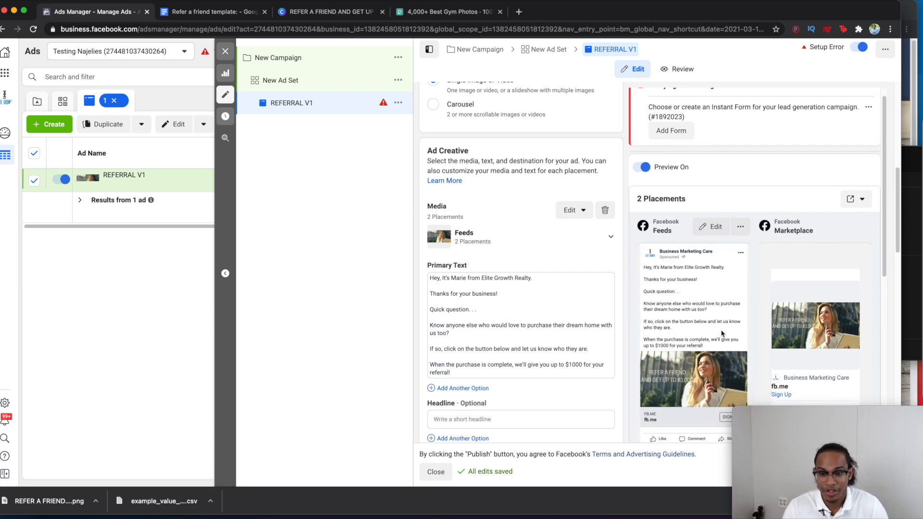
pyautogui.scroll(-1, 717, 332)
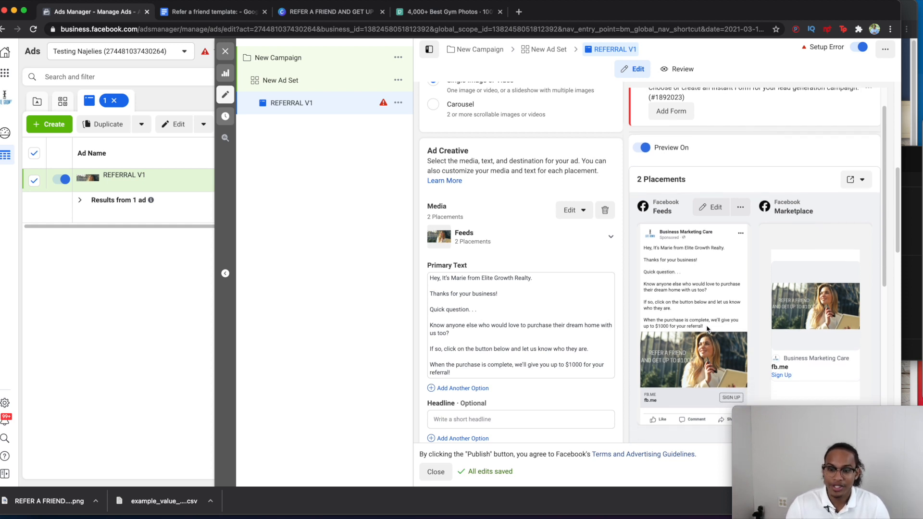
pyautogui.scroll(-1, 706, 329)
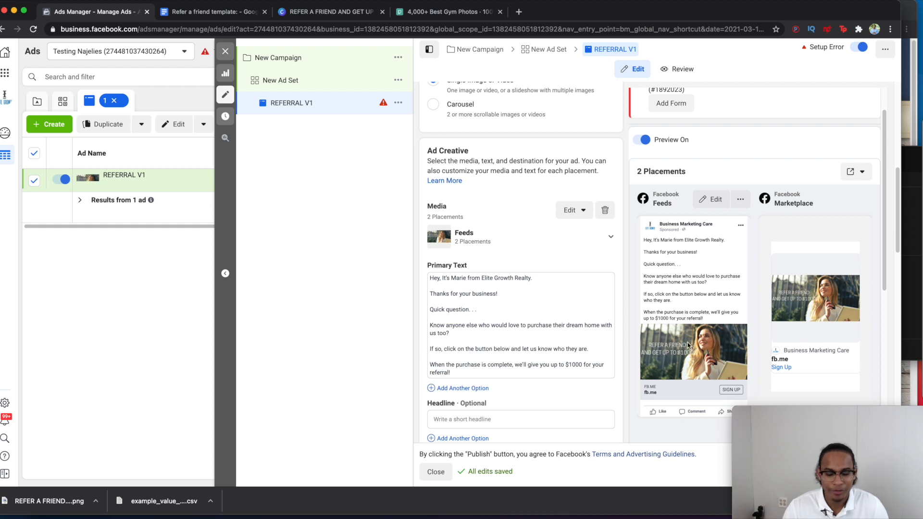
# Step: Paste 'Refer a Friend And Get Up To $1000' into the ad's Headline field
pyautogui.scroll(-1, 508, 405)
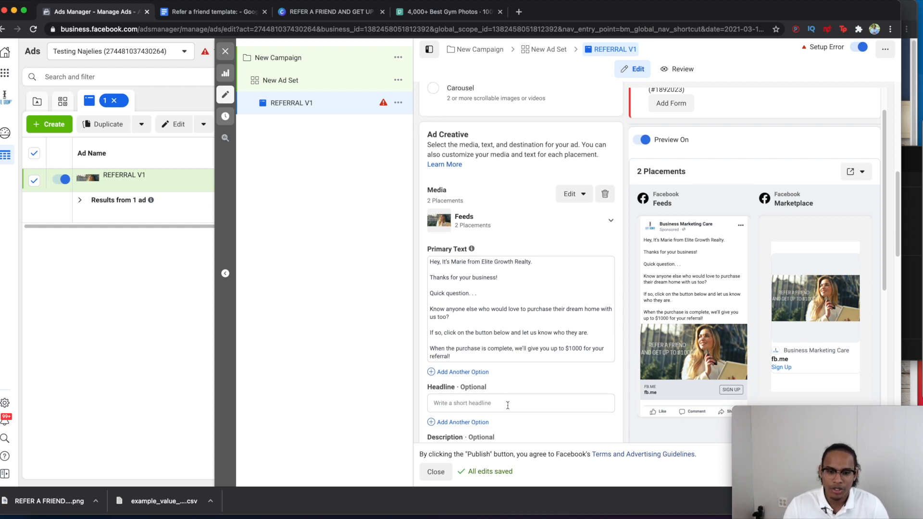
pyautogui.click(497, 406)
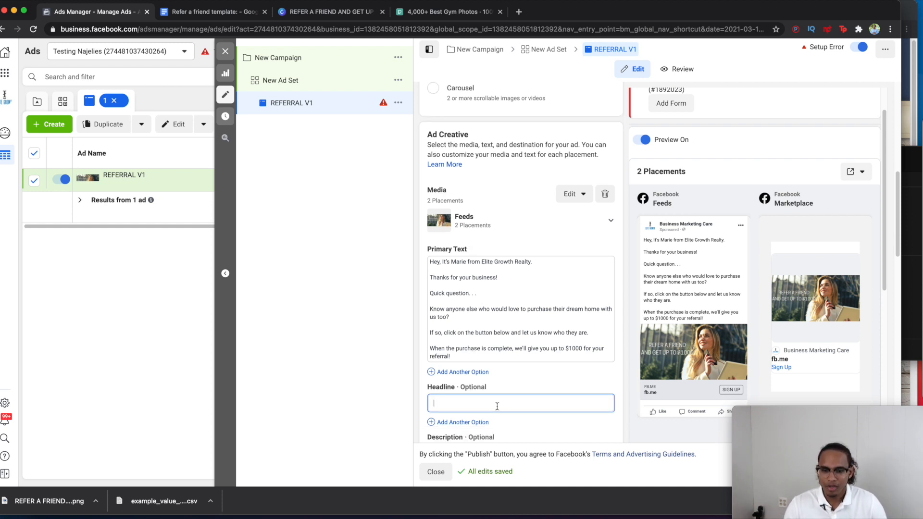
pyautogui.write('Refer a Friend And Get Up To $1000')
pyautogui.click(475, 347)
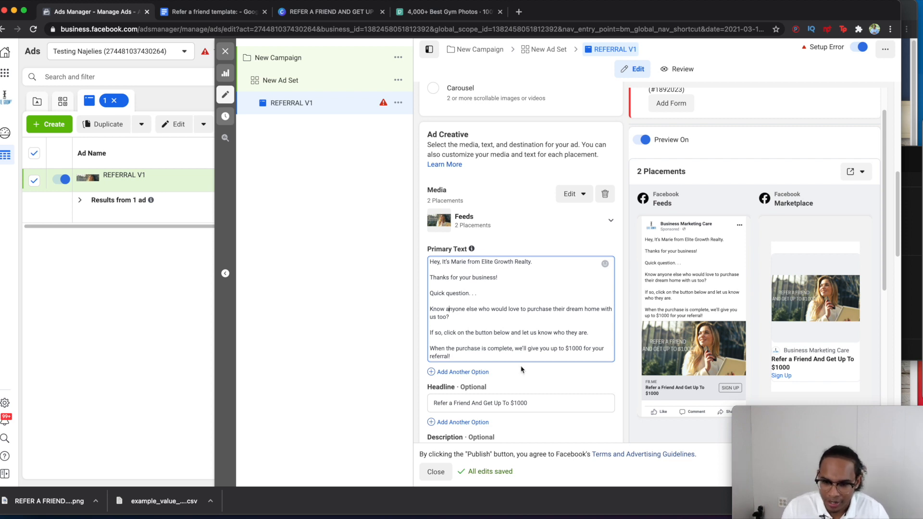
pyautogui.scroll(-5, 523, 371)
pyautogui.scroll(4, 523, 373)
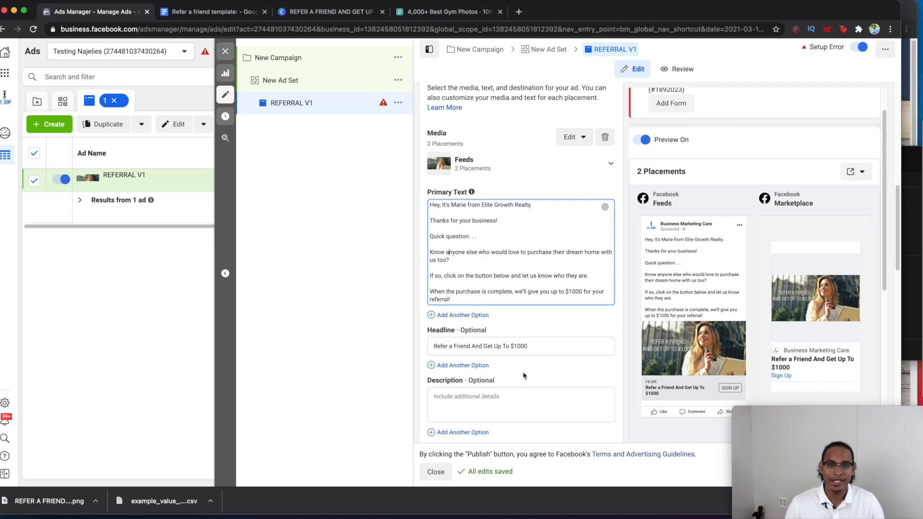
pyautogui.scroll(-3, 524, 376)
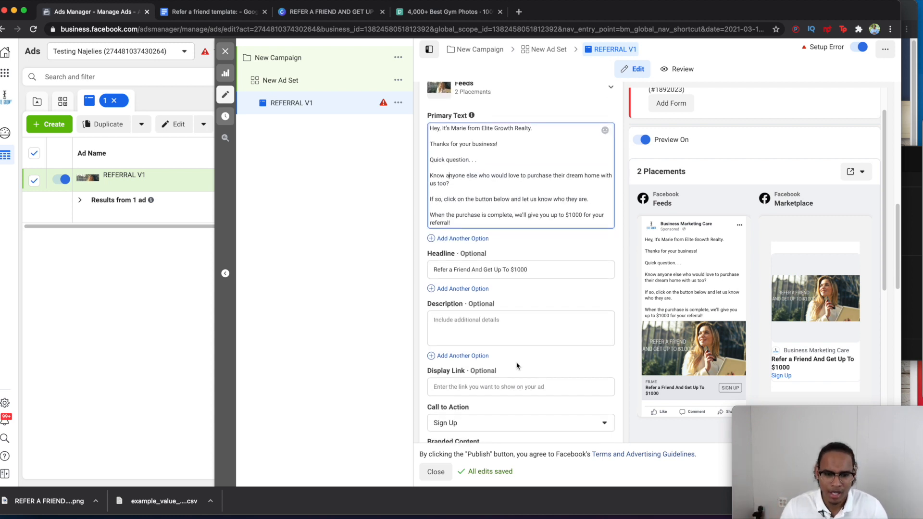
pyautogui.scroll(-5, 461, 321)
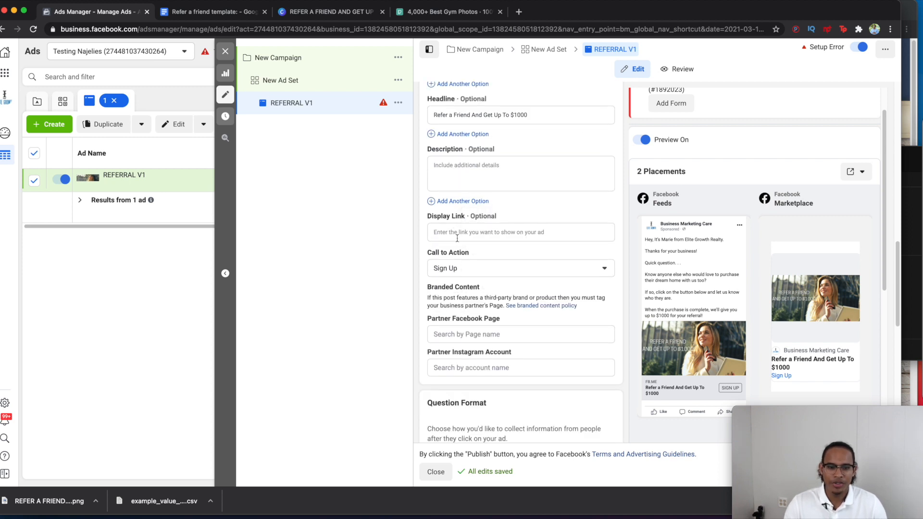
# Step: Change the call to action to Get Offer and start creating a new instant form
pyautogui.click(472, 272)
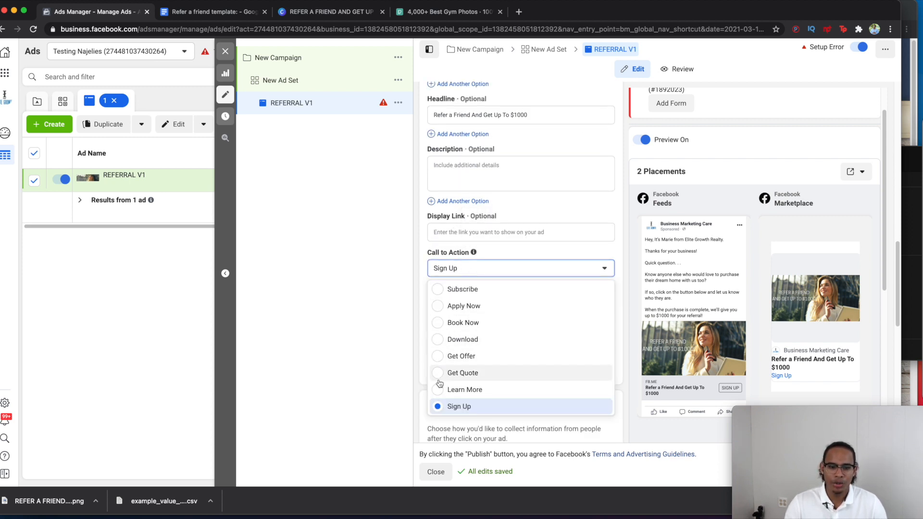
pyautogui.click(437, 356)
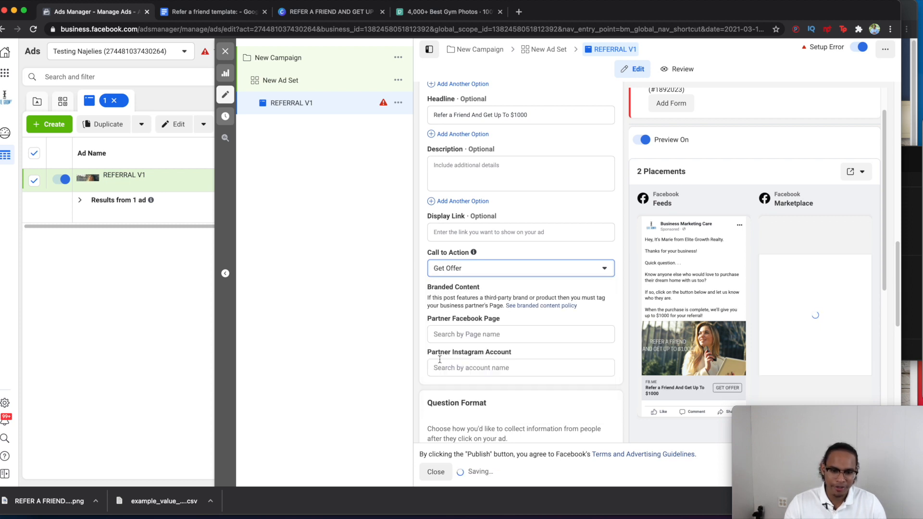
pyautogui.scroll(-8, 439, 360)
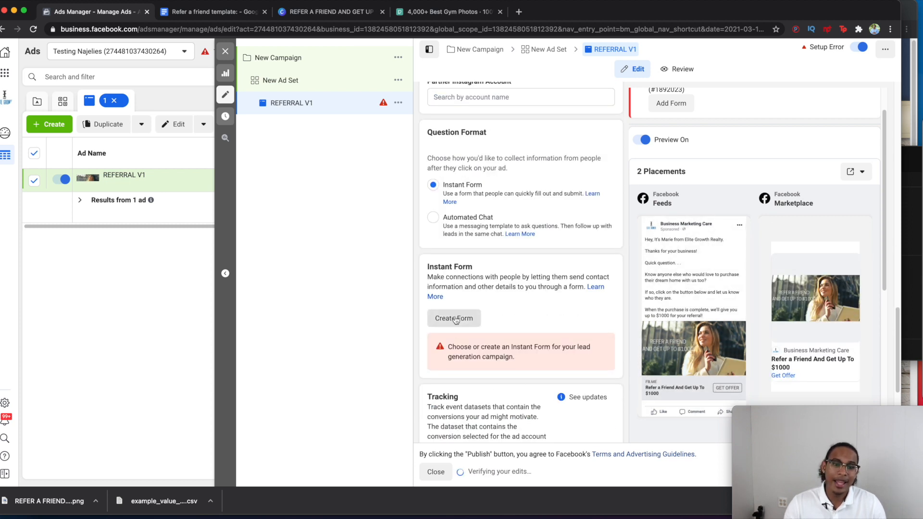
pyautogui.click(455, 318)
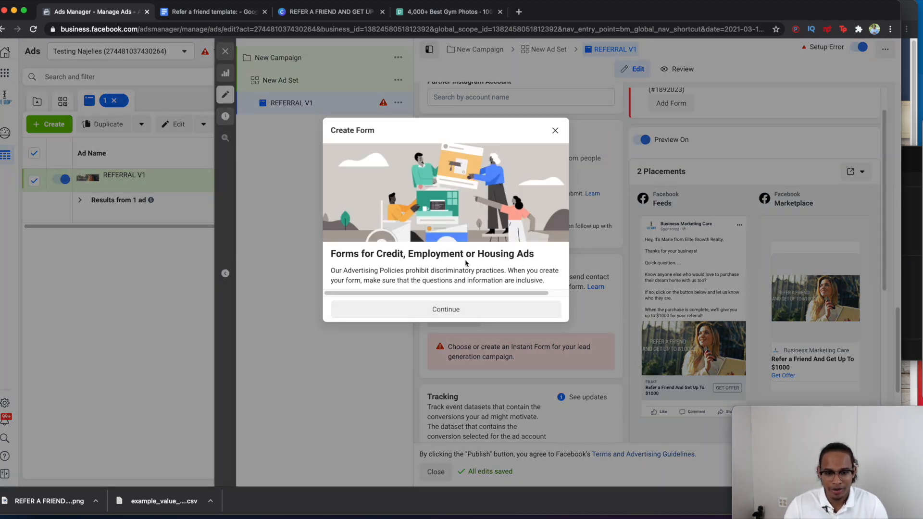
# Step: Accept the notice, then remove the greeting headline and description from the form's Intro
pyautogui.click(443, 309)
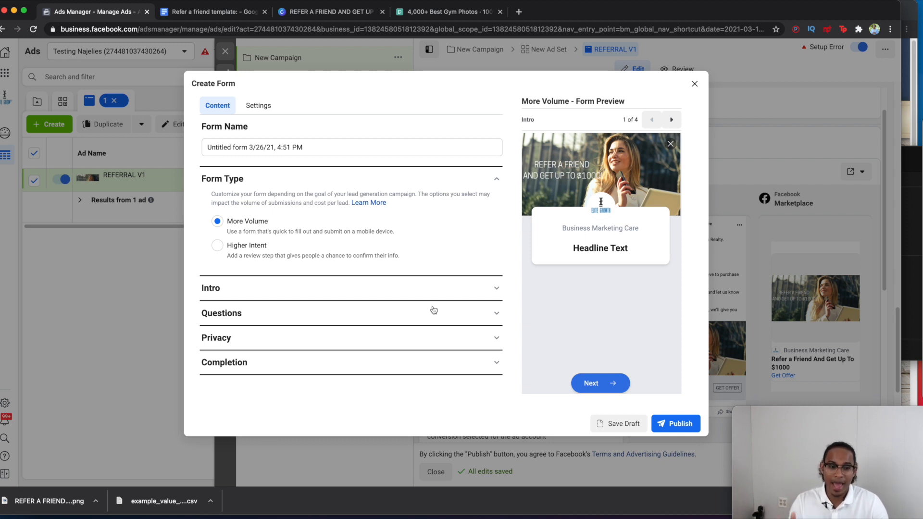
pyautogui.click(332, 285)
pyautogui.scroll(-3, 330, 286)
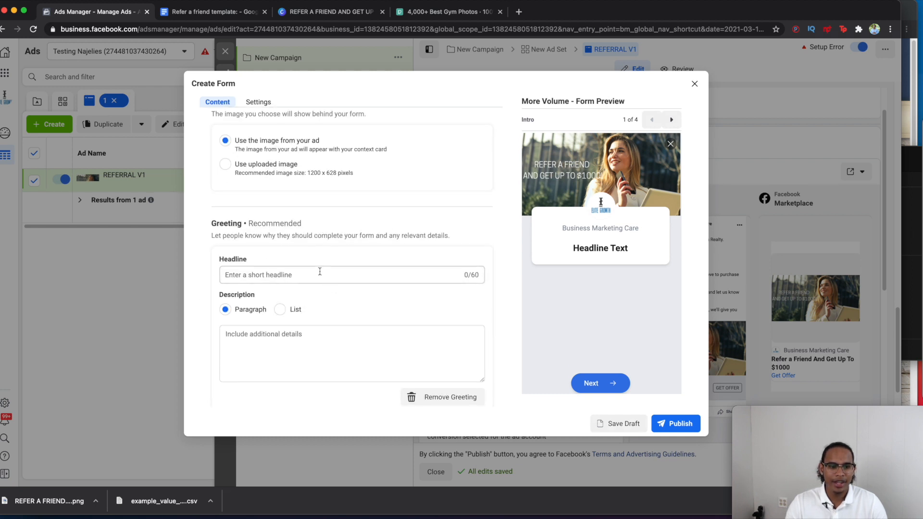
pyautogui.click(320, 273)
pyautogui.scroll(3, 320, 272)
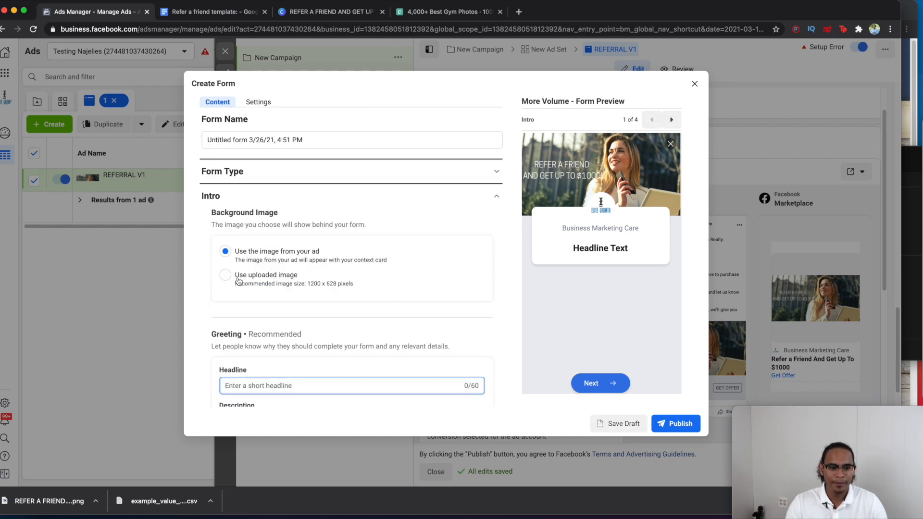
pyautogui.scroll(-3, 307, 293)
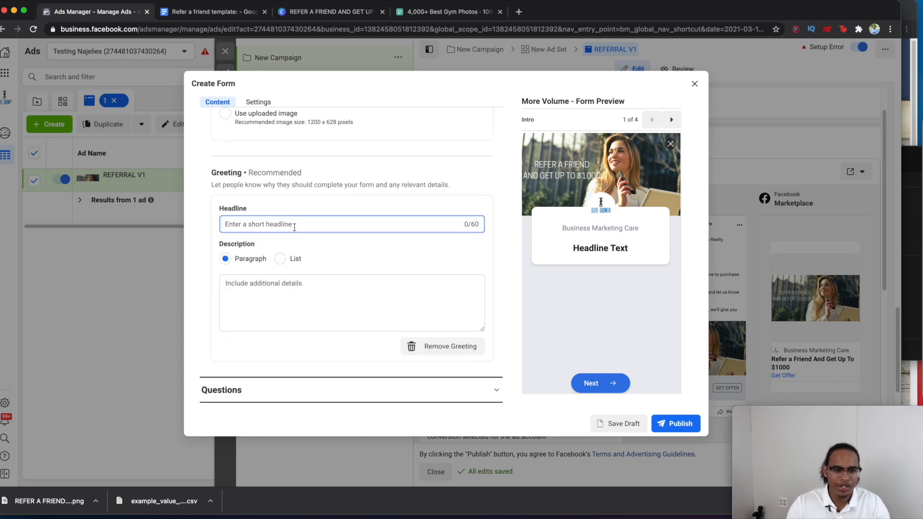
pyautogui.scroll(-1, 294, 227)
pyautogui.scroll(1, 294, 230)
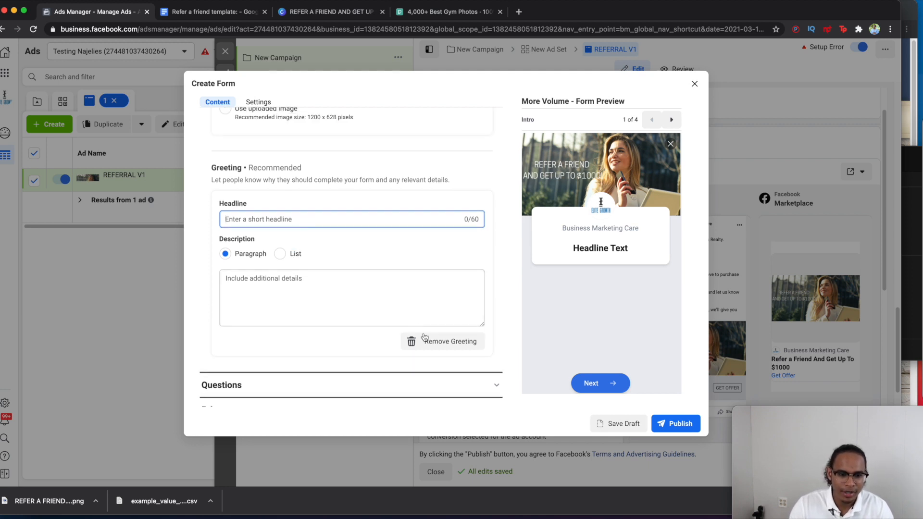
pyautogui.click(435, 342)
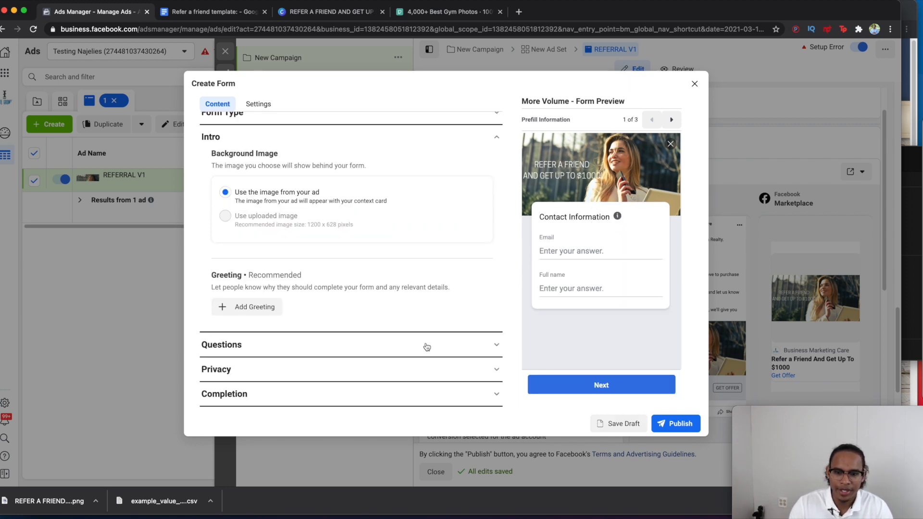
# Step: In the form's Questions, move Full name above Email
pyautogui.click(276, 346)
pyautogui.click(251, 273)
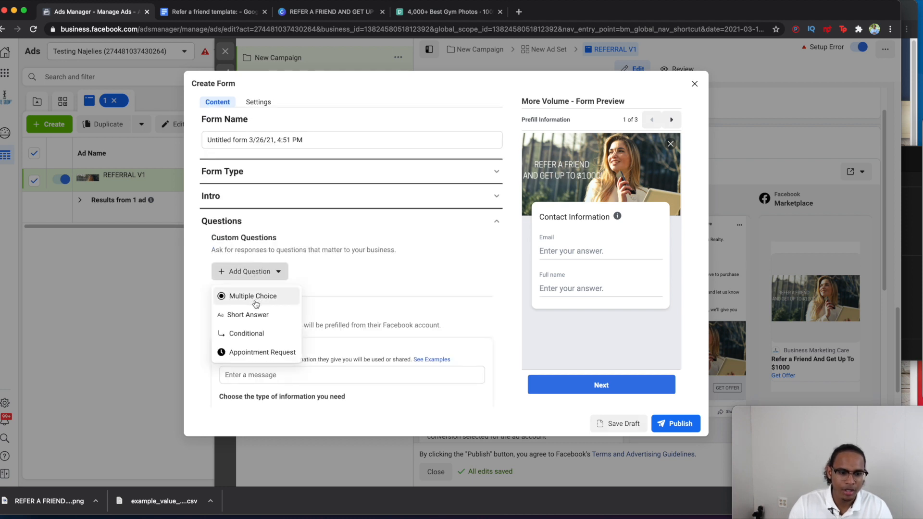
pyautogui.scroll(-4, 346, 298)
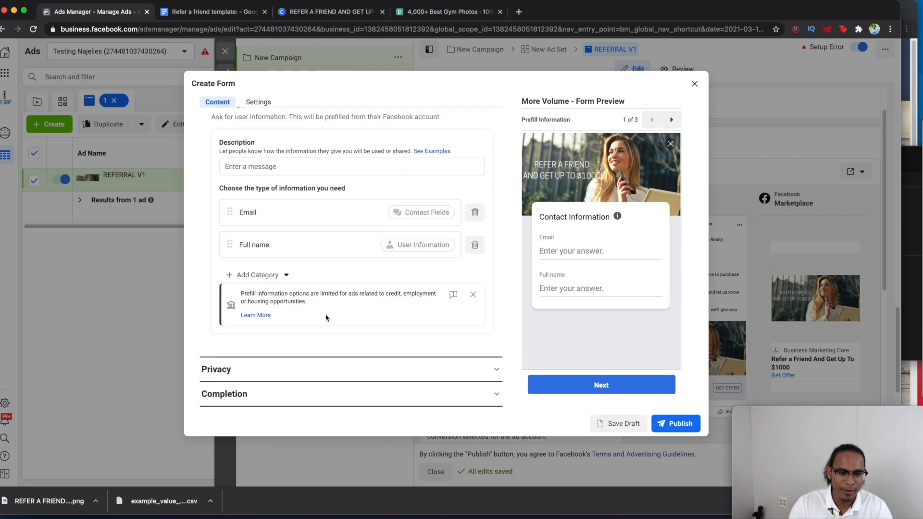
pyautogui.scroll(1, 325, 317)
pyautogui.moveTo(230, 276); pyautogui.dragTo(230, 243)
# Step: Add a Phone number prefill question from Contact Fields, then expand Privacy
pyautogui.click(254, 310)
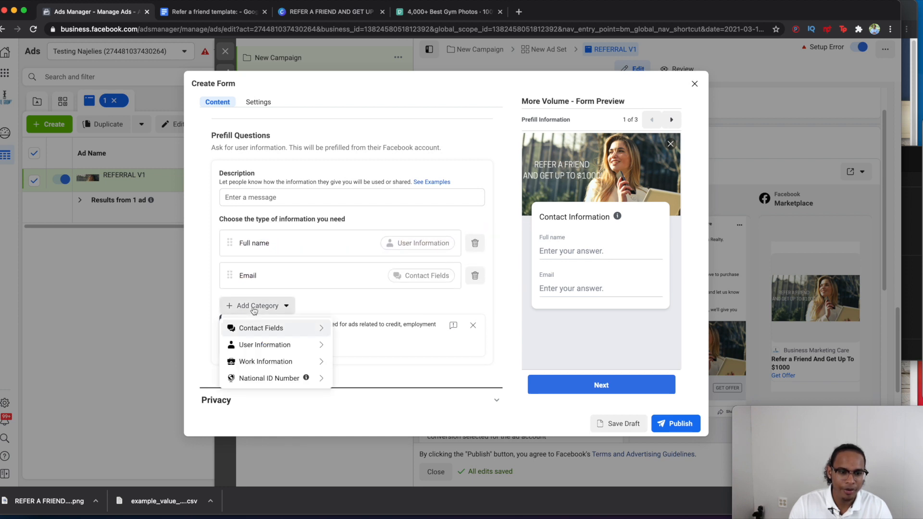
pyautogui.moveTo(276, 340)
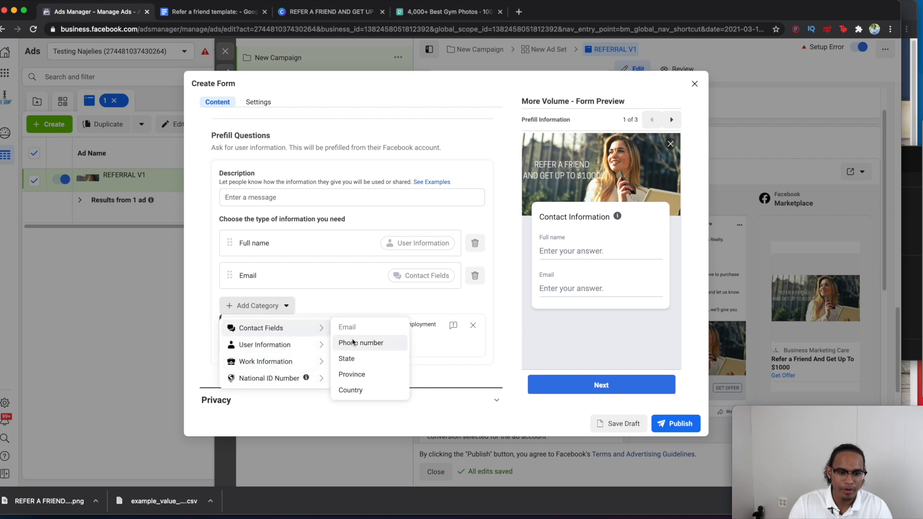
pyautogui.click(349, 342)
pyautogui.scroll(-2, 346, 337)
pyautogui.scroll(5, 336, 331)
pyautogui.scroll(-5, 316, 319)
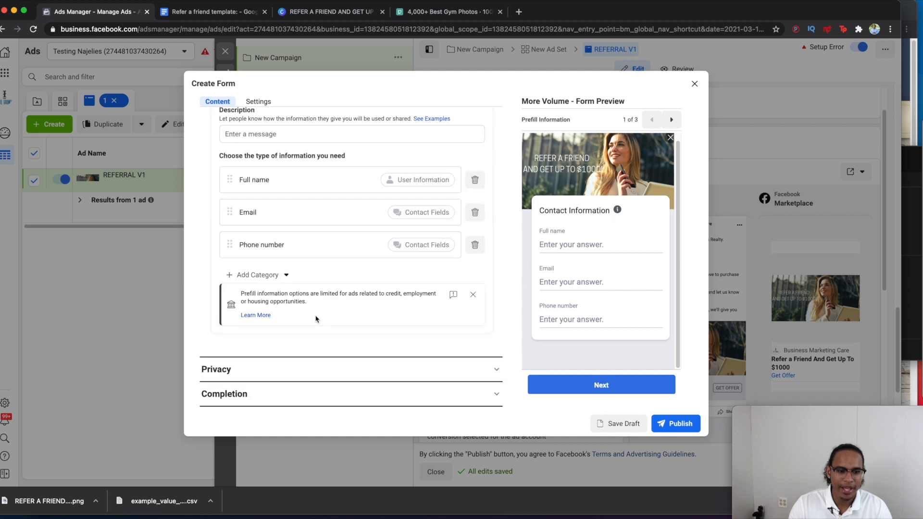
pyautogui.scroll(1, 315, 319)
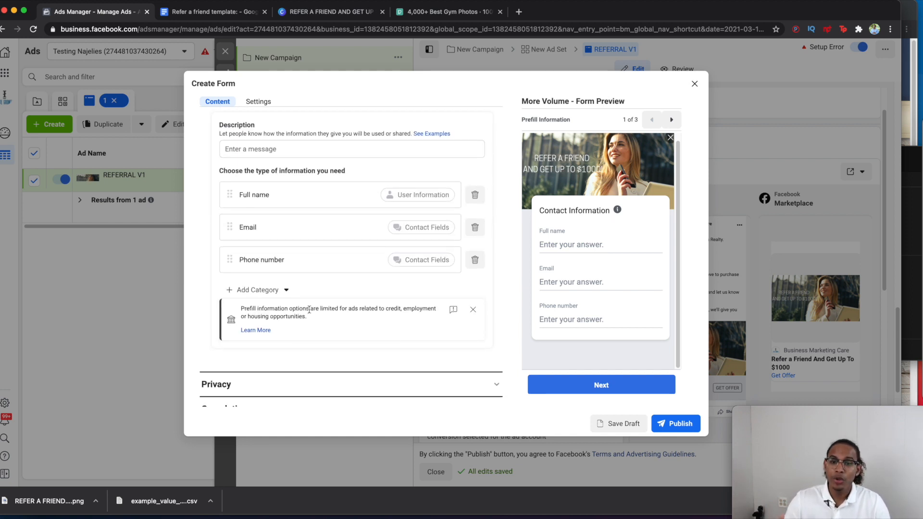
pyautogui.scroll(-1, 309, 309)
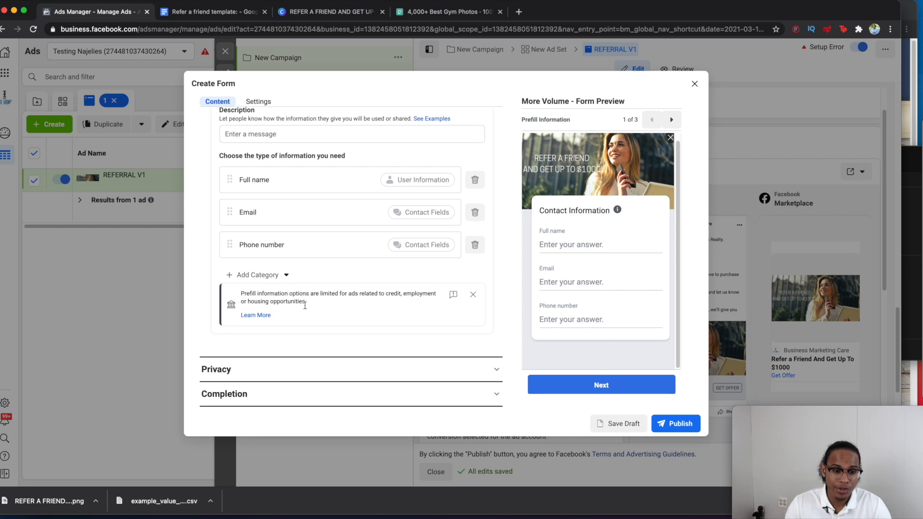
pyautogui.click(374, 366)
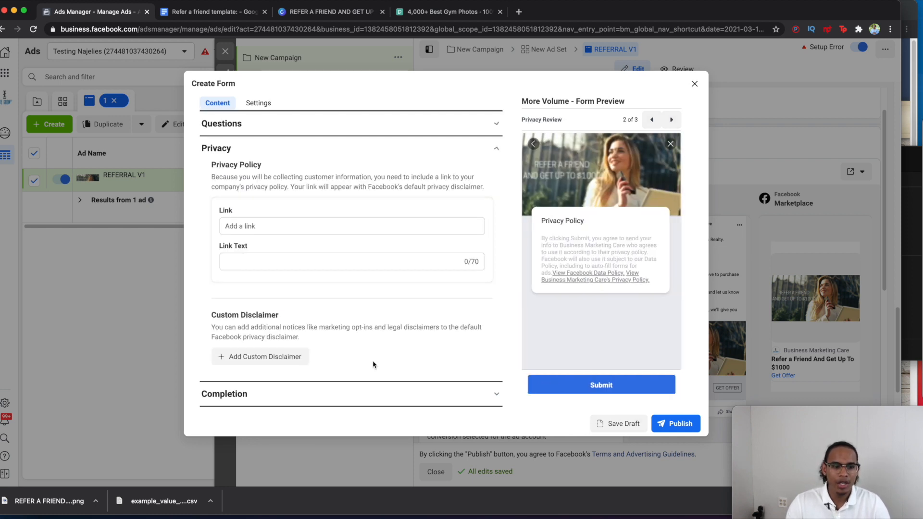
# Step: Select the privacy Link Text field, then expand Completion showing 'Thanks, you're all set.'
pyautogui.click(260, 259)
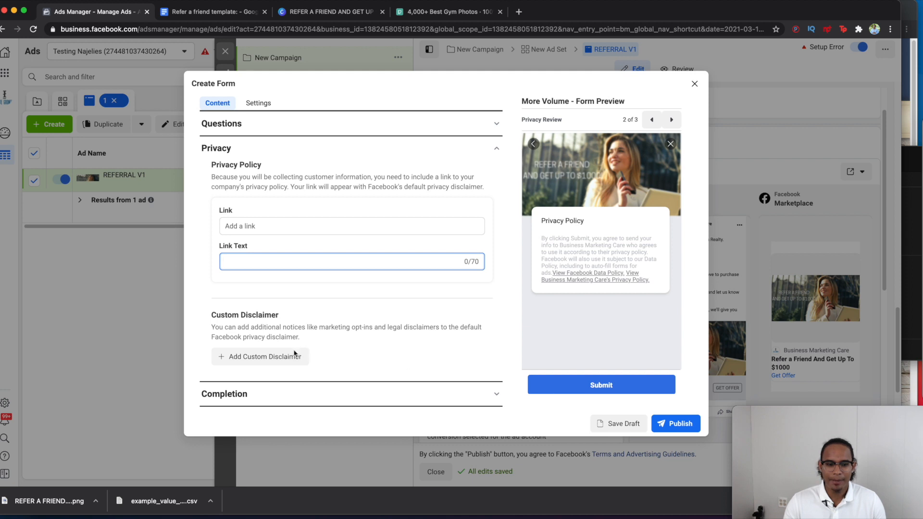
pyautogui.click(240, 392)
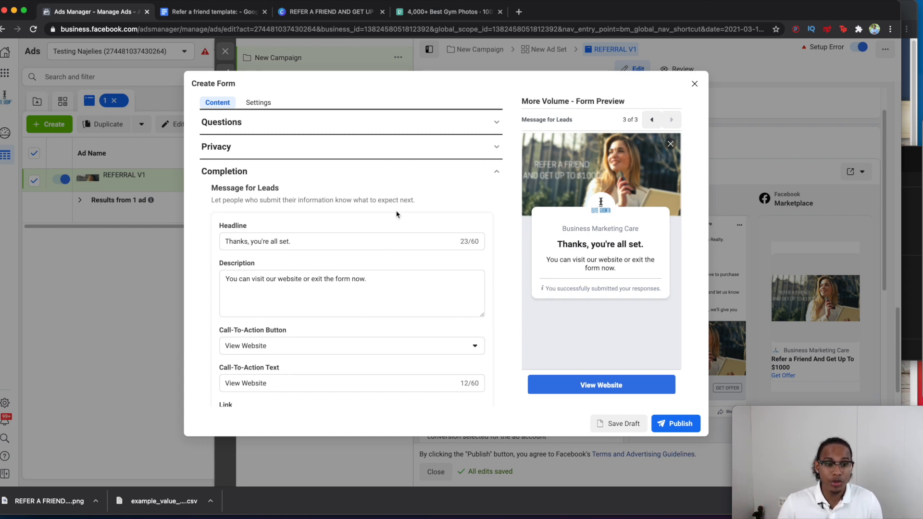
# Step: Set the completion button to Call Business with the business phone number, saving a draft
pyautogui.scroll(-2, 423, 240)
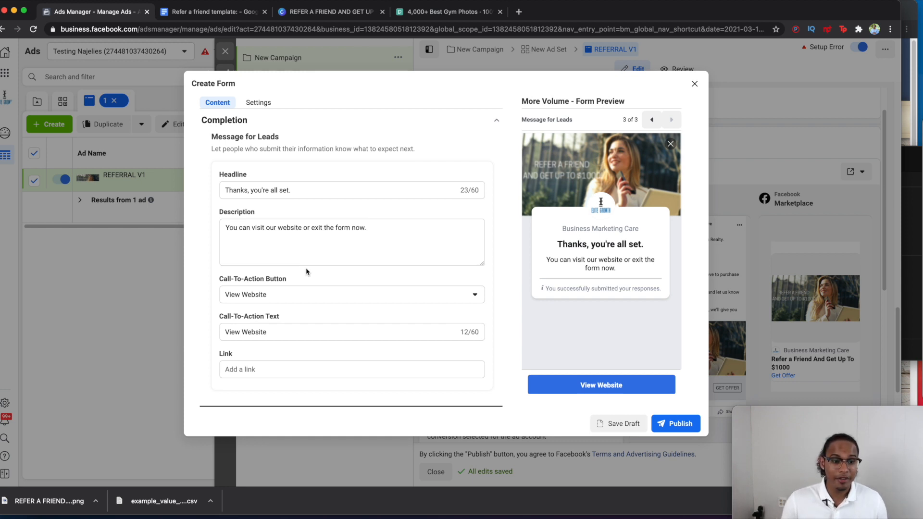
pyautogui.click(293, 298)
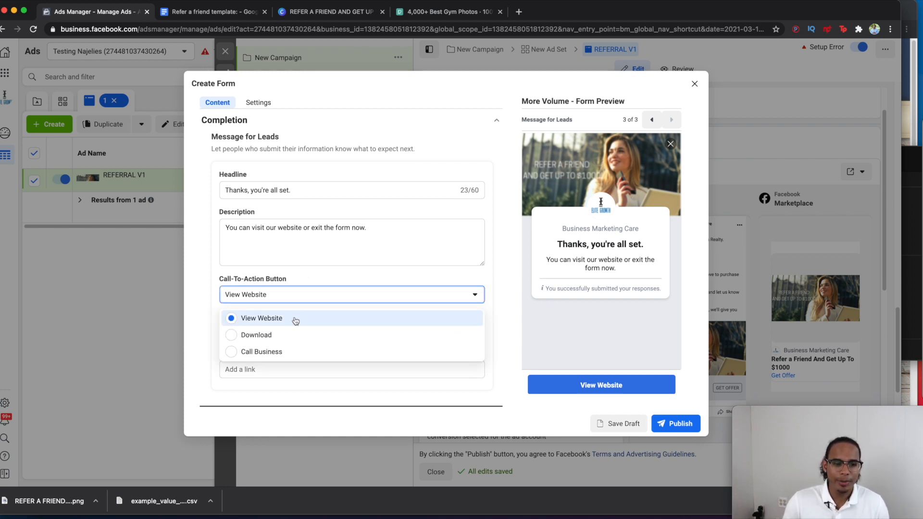
pyautogui.click(262, 351)
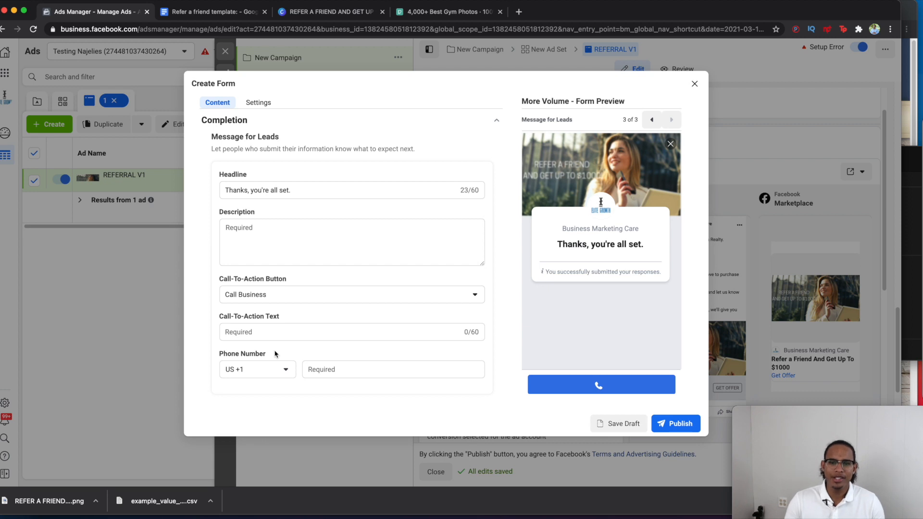
pyautogui.click(326, 368)
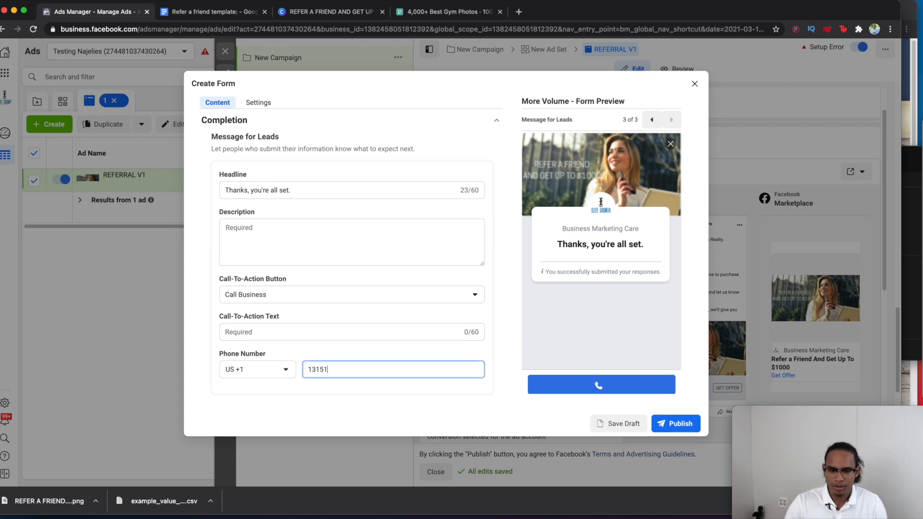
pyautogui.click(621, 423)
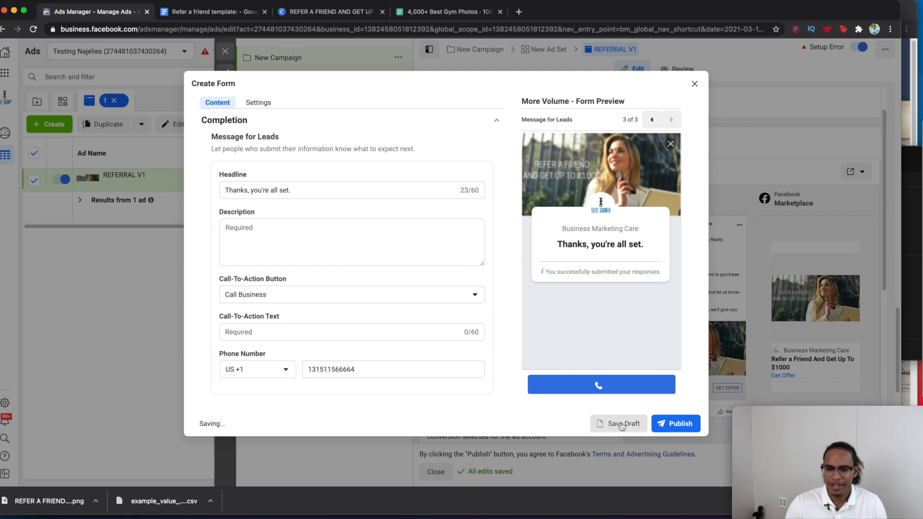
pyautogui.click(679, 425)
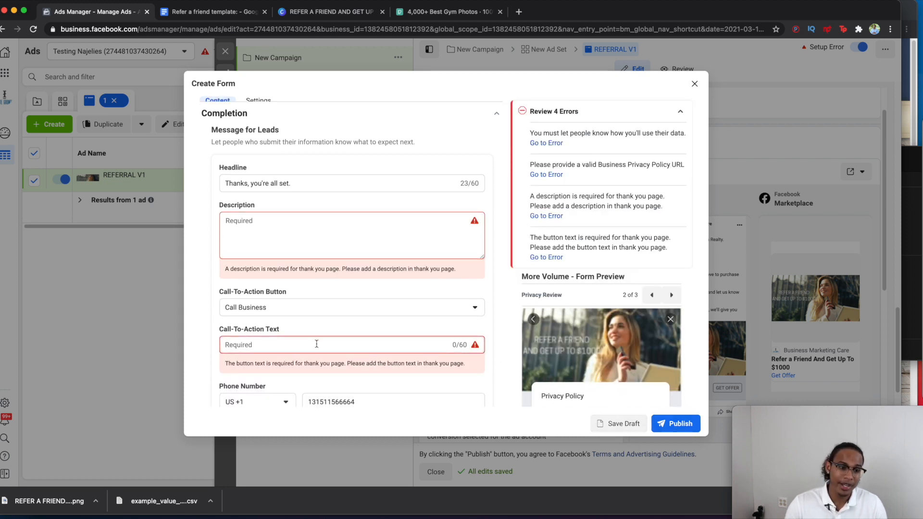
# Step: Set the completion button text to CALL US NOW
pyautogui.scroll(1, 316, 344)
pyautogui.scroll(3, 316, 344)
pyautogui.scroll(-4, 316, 344)
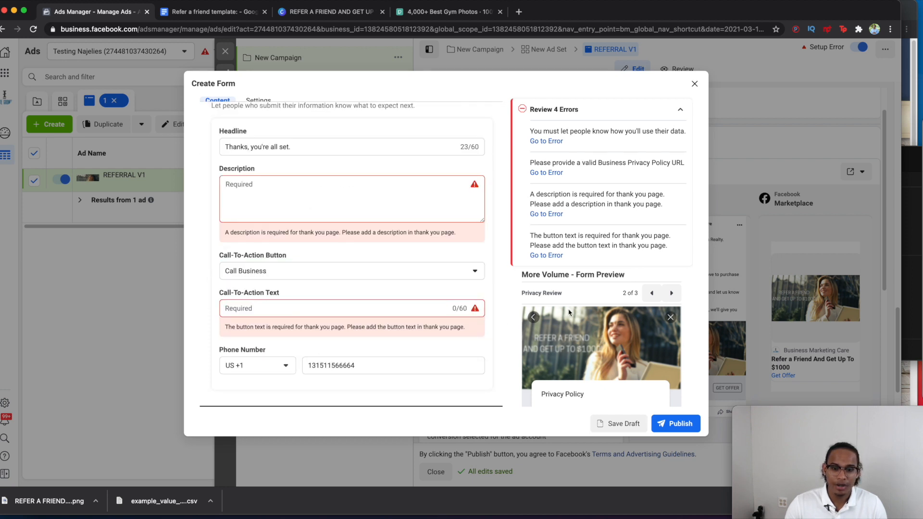
pyautogui.scroll(-3, 589, 311)
pyautogui.click(276, 308)
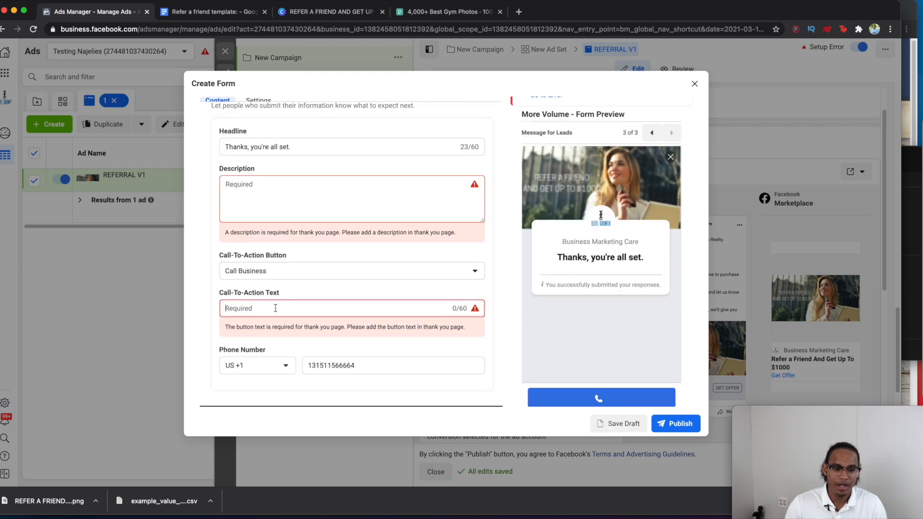
pyautogui.write('CALL uS')
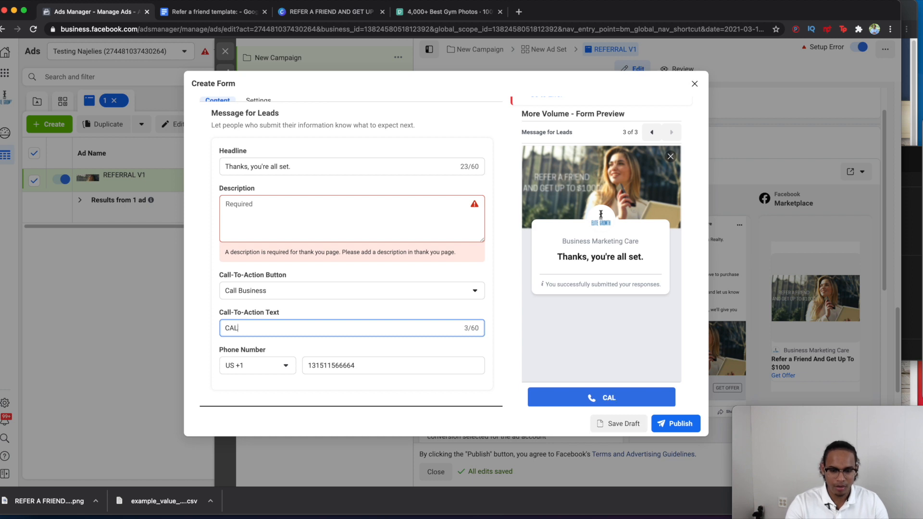
pyautogui.press('BackSpace')
pyautogui.press('BackSpace')
pyautogui.press('BackSpace')
pyautogui.write('us')
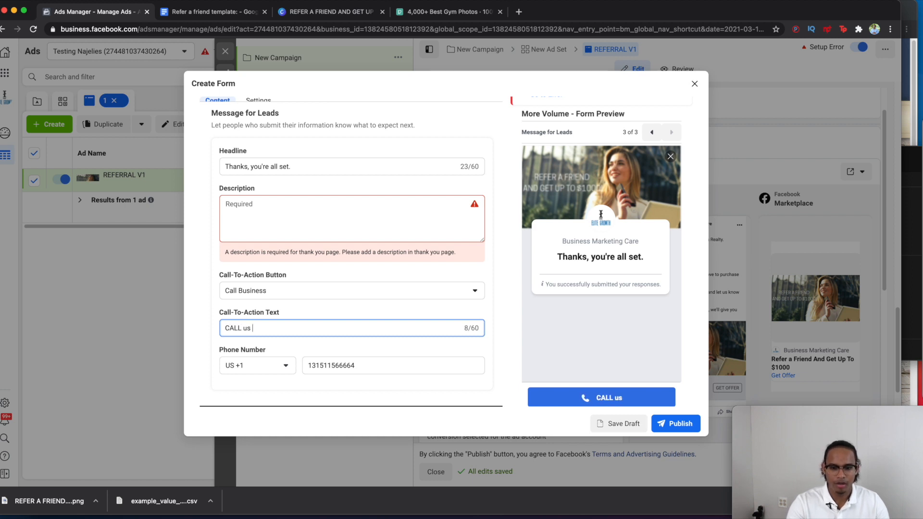
pyautogui.press('BackSpace')
pyautogui.press('BackSpace')
pyautogui.write('US NOW')
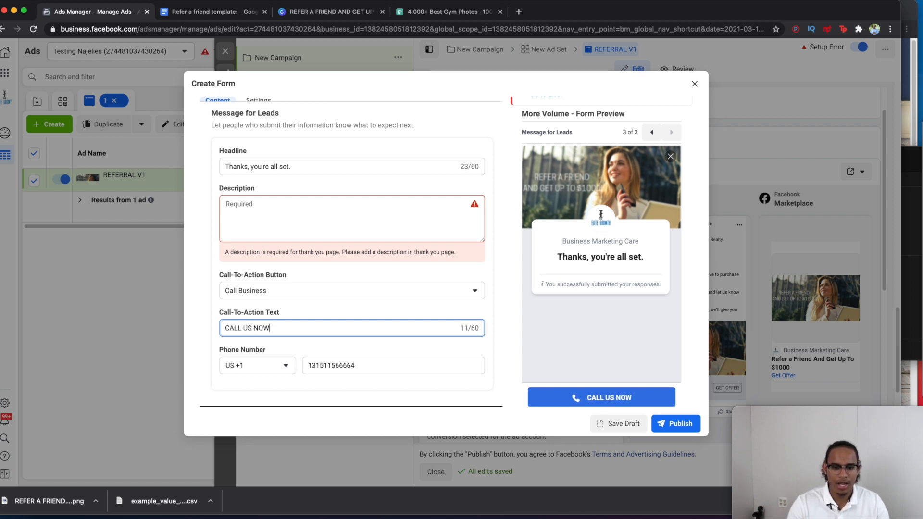
# Step: Write the completion description 'Call us now and learn more.'
pyautogui.click(268, 209)
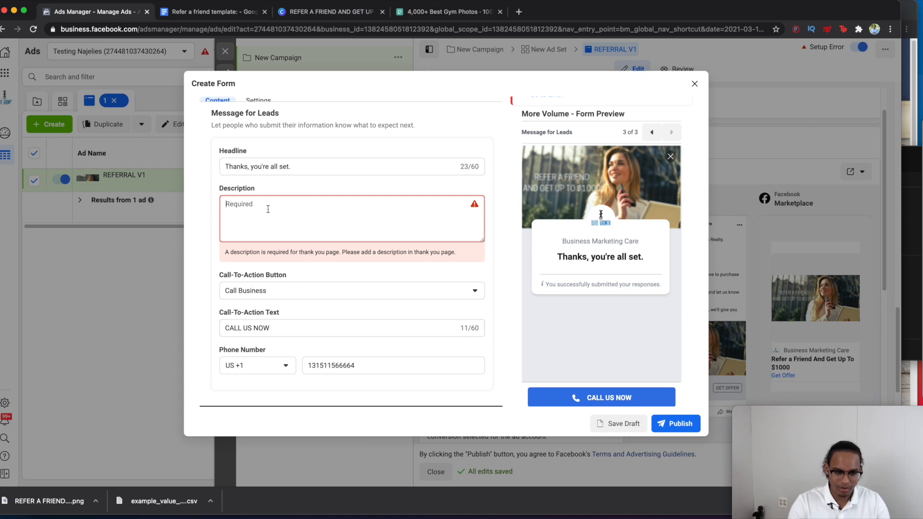
pyautogui.write('cALL')
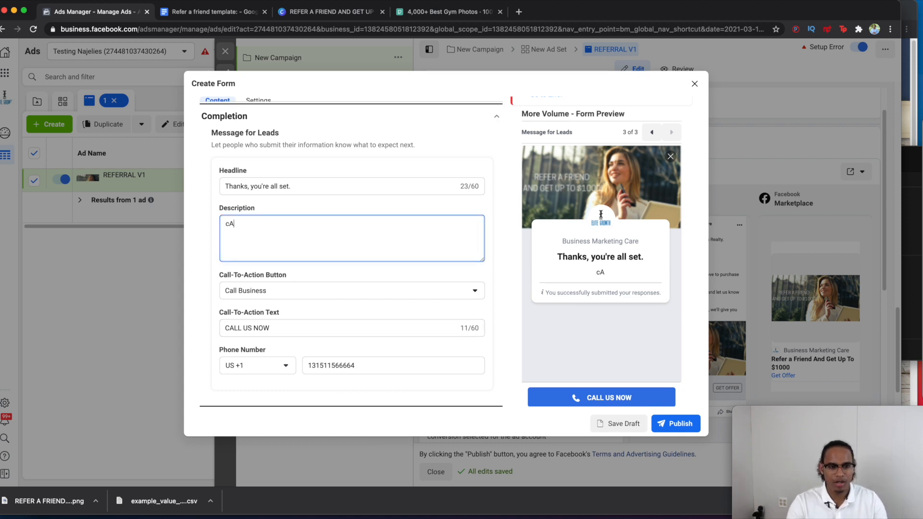
pyautogui.press('BackSpace')
pyautogui.press('BackSpace')
pyautogui.press('BackSpace')
pyautogui.write('all us now and')
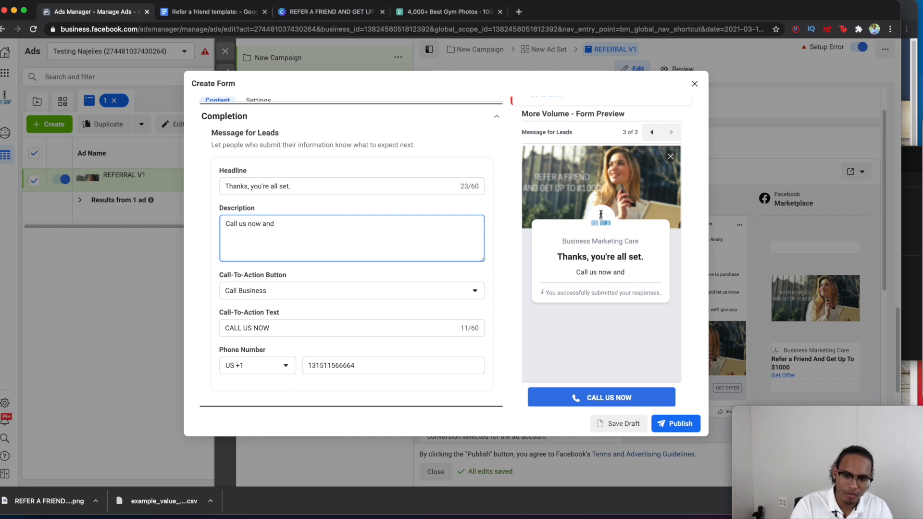
pyautogui.write('learn more.')
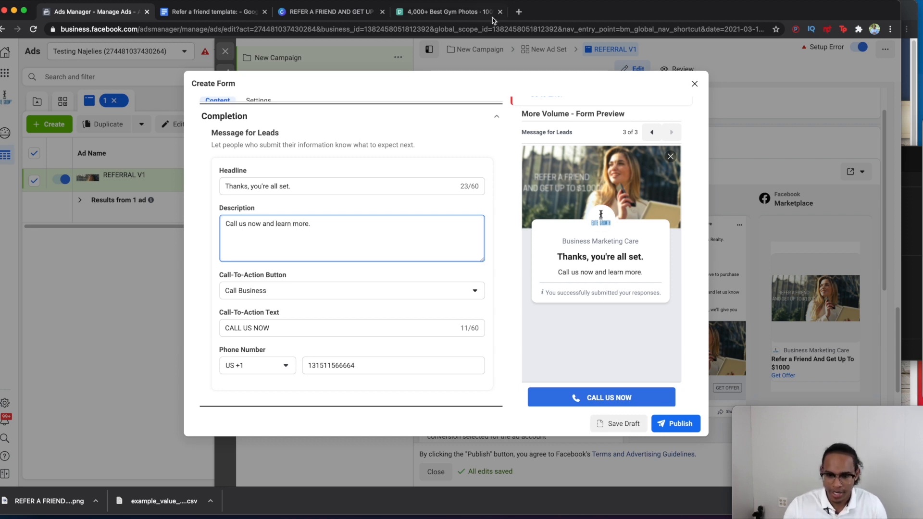
# Step: Enter google.com as the privacy policy link and retry publishing, revealing the description error
pyautogui.click(673, 428)
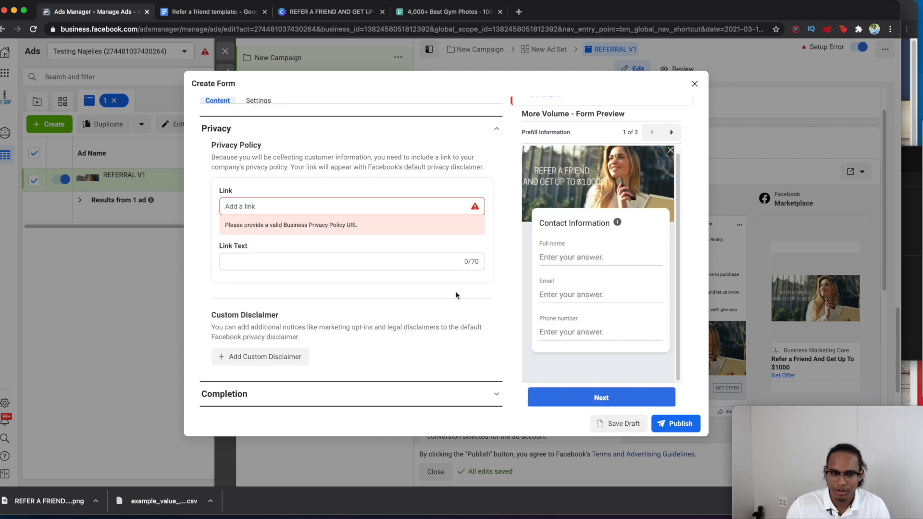
pyautogui.click(331, 203)
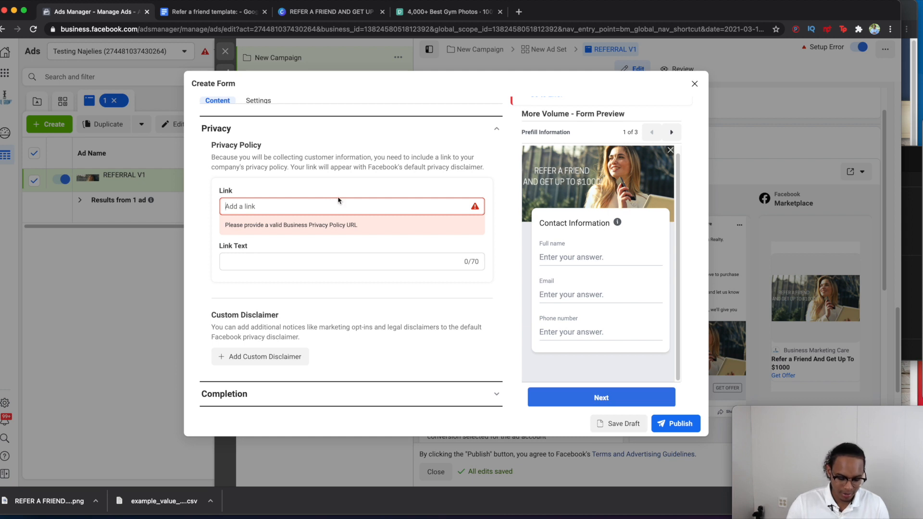
pyautogui.write('google.com')
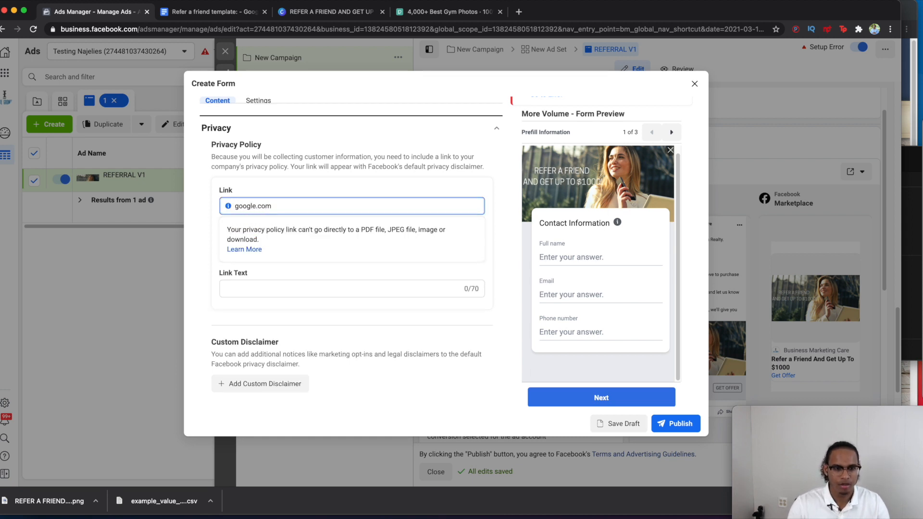
pyautogui.click(669, 424)
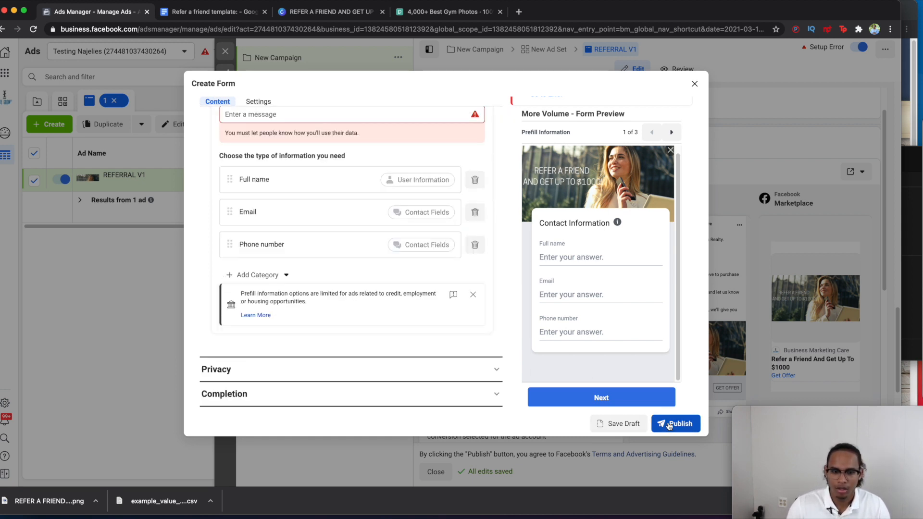
pyautogui.scroll(5, 422, 294)
pyautogui.scroll(-1, 264, 314)
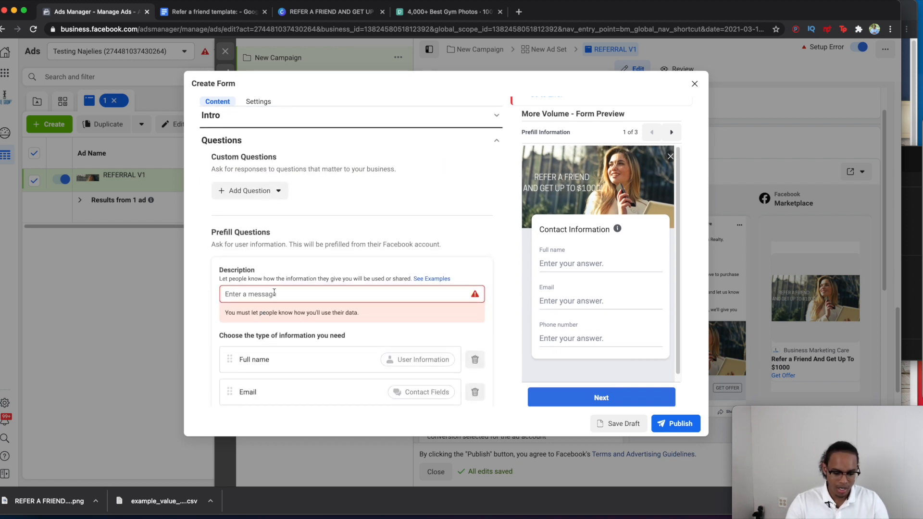
# Step: Write the prefill description asking for friends' information and promising contact only with consent
pyautogui.click(274, 293)
pyautogui.write('Enter yo')
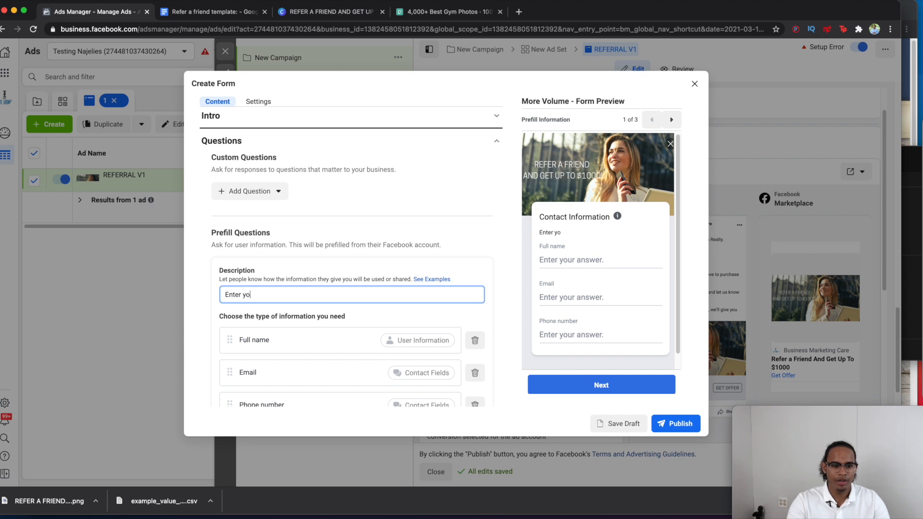
pyautogui.write('ur friends in')
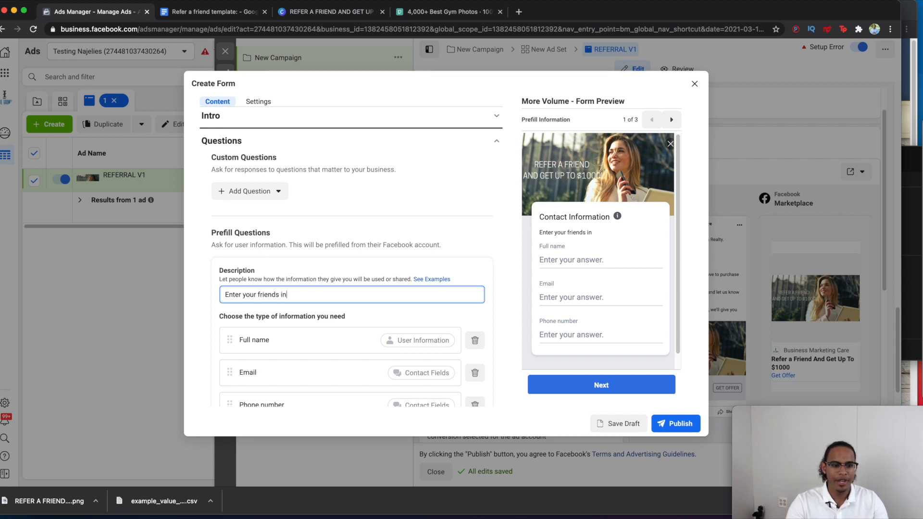
pyautogui.write('formation.')
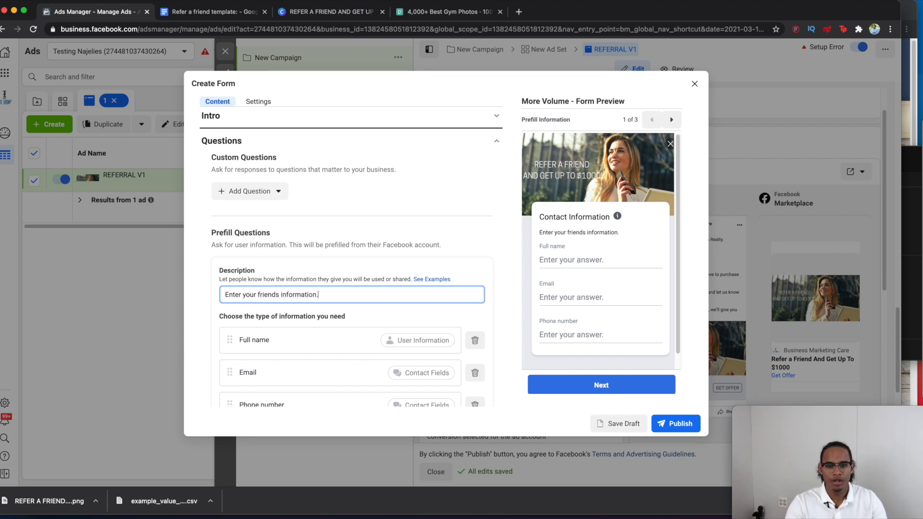
pyautogui.write(' Know that w')
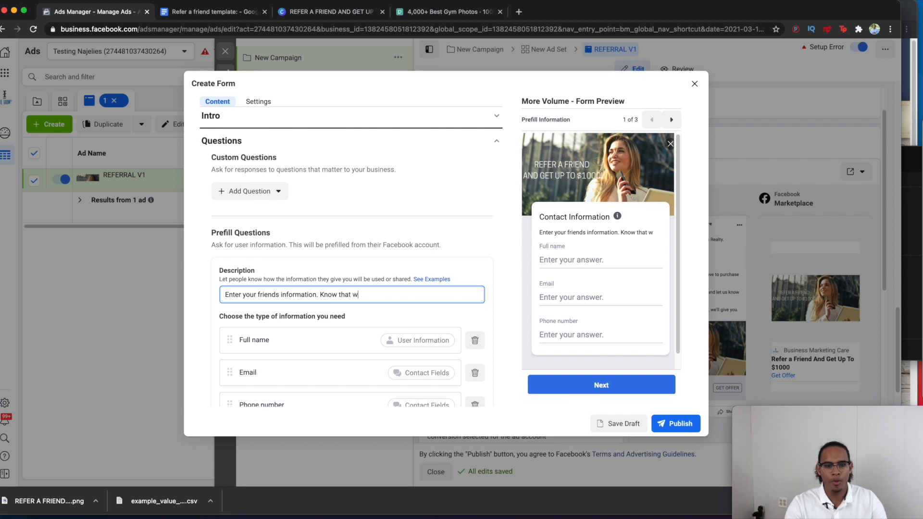
pyautogui.write("e're going g")
pyautogui.write('oin')
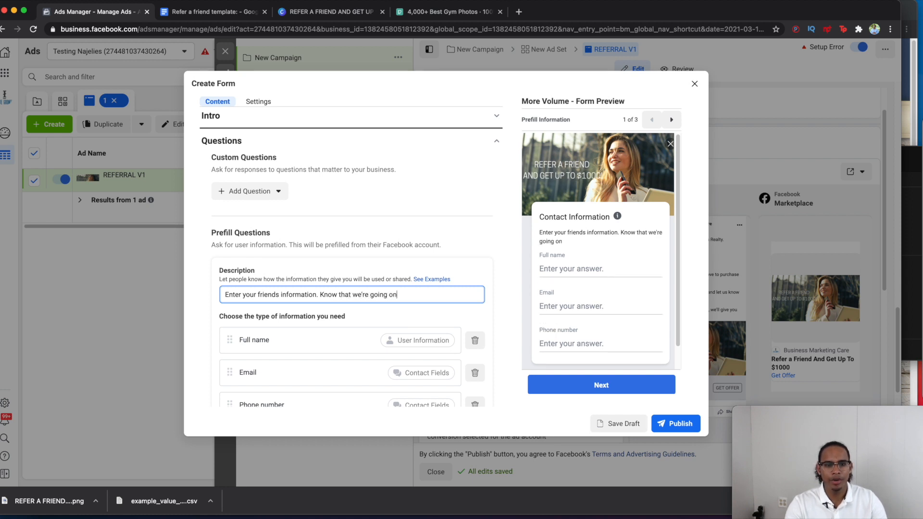
pyautogui.press('BackSpace')
pyautogui.press('BackSpace')
pyautogui.write('going to contac')
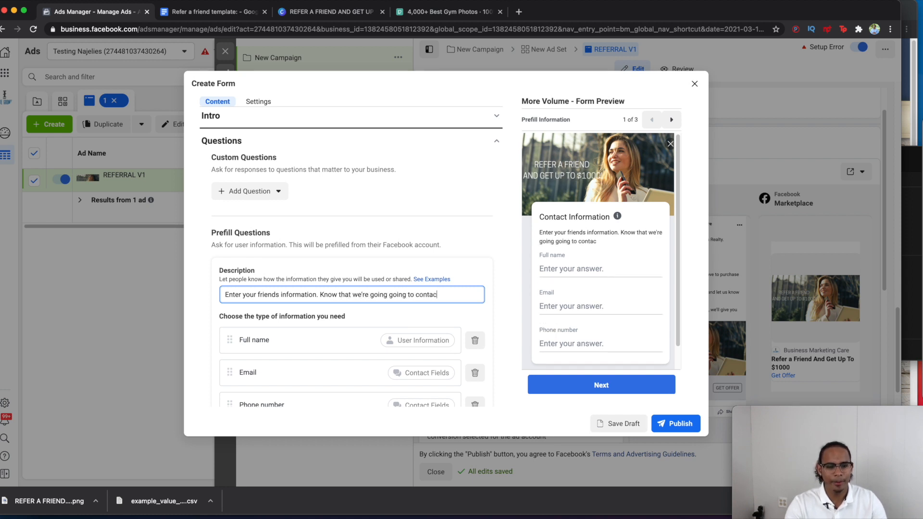
pyautogui.write('t them with')
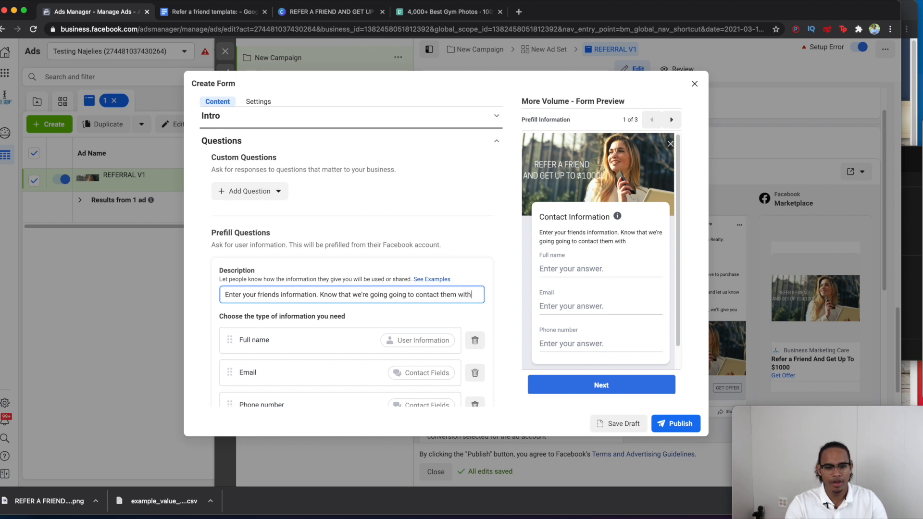
pyautogui.write(' your consen')
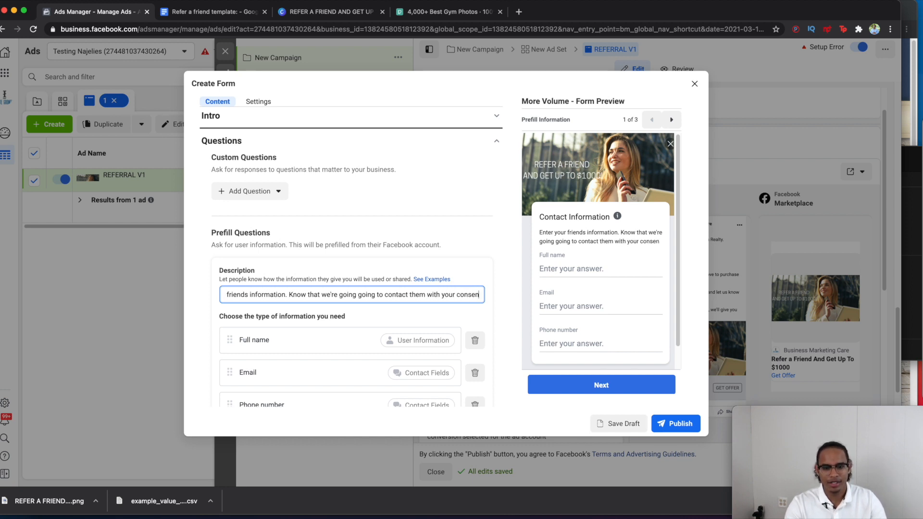
pyautogui.write('t. Plea')
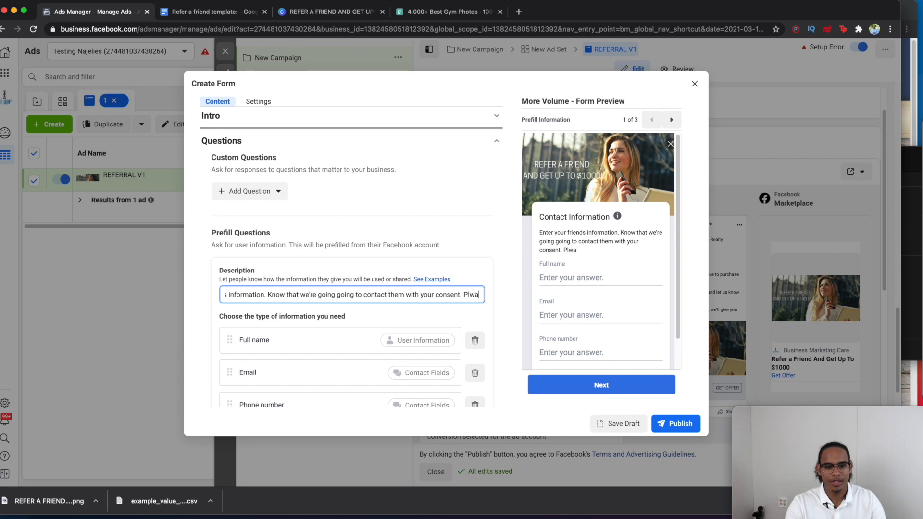
pyautogui.write('se let')
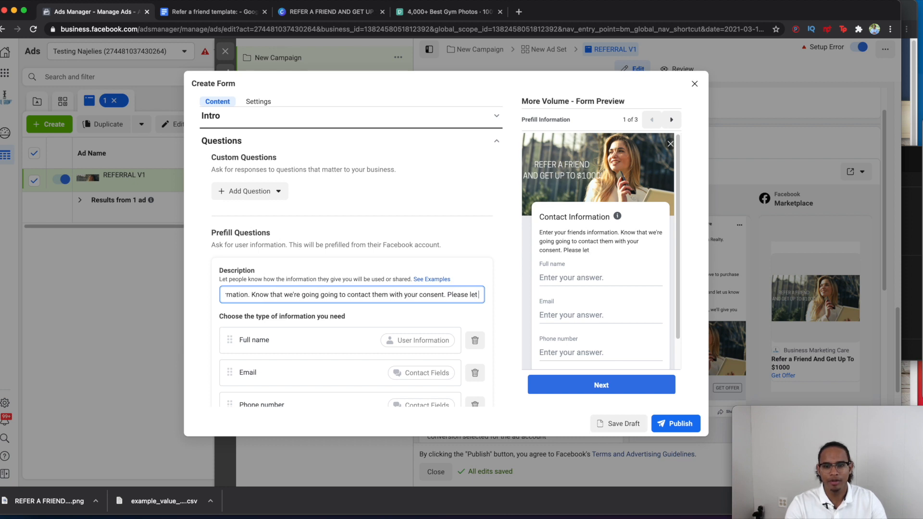
pyautogui.write(' them know abo')
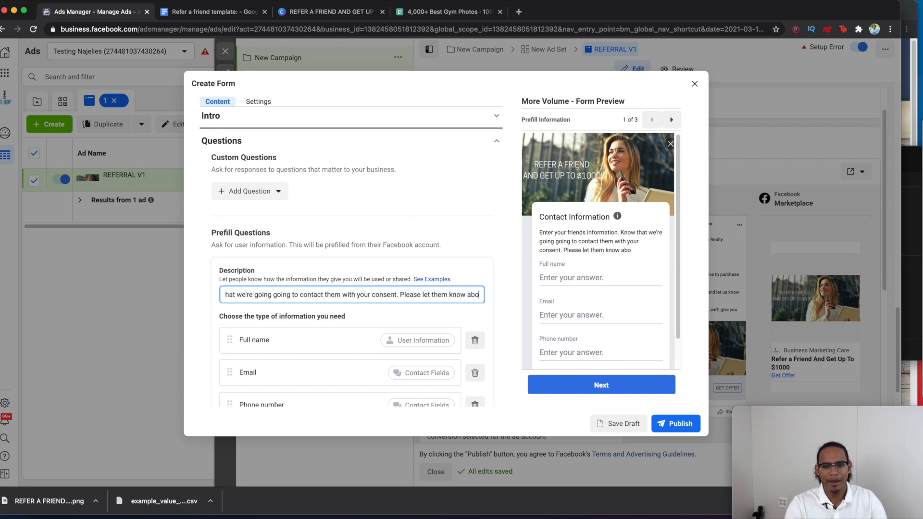
pyautogui.write('ut us before han')
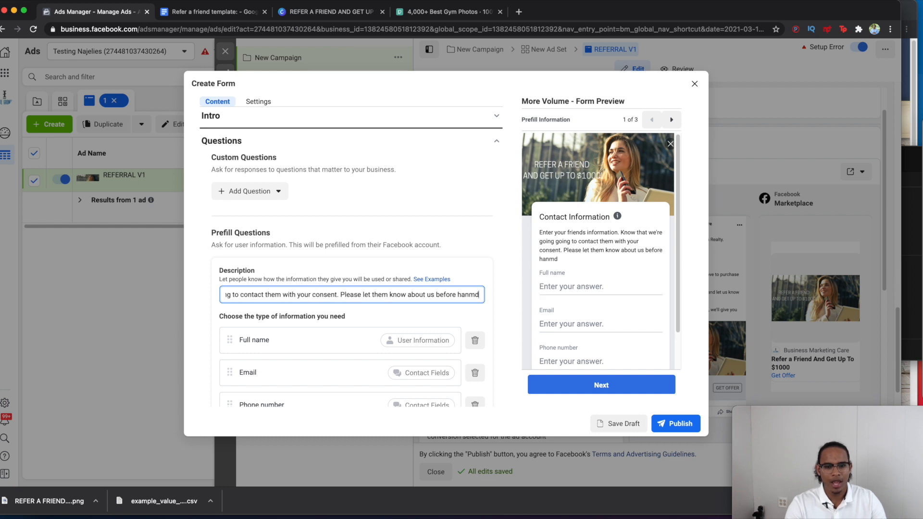
pyautogui.write('d.')
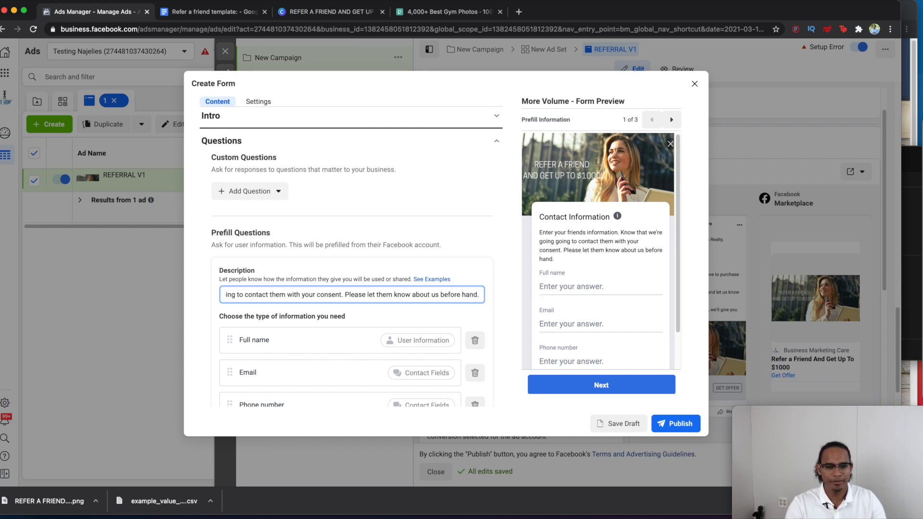
pyautogui.scroll(-5, 337, 154)
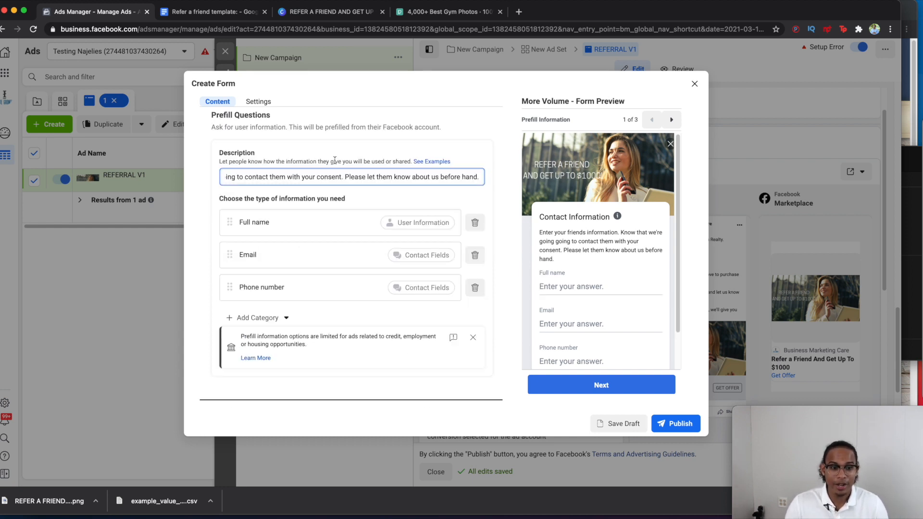
pyautogui.scroll(5, 334, 159)
pyautogui.scroll(-5, 333, 160)
pyautogui.scroll(5, 334, 160)
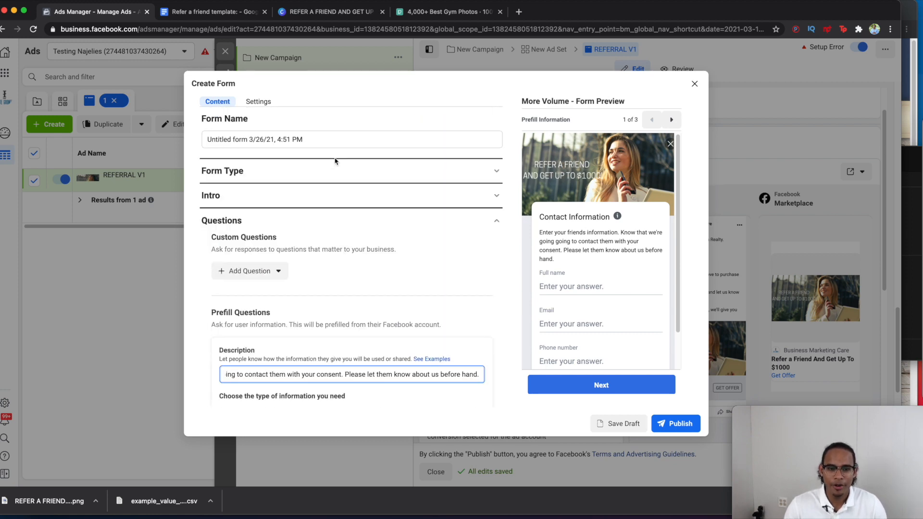
pyautogui.scroll(-5, 335, 160)
pyautogui.scroll(-2, 531, 298)
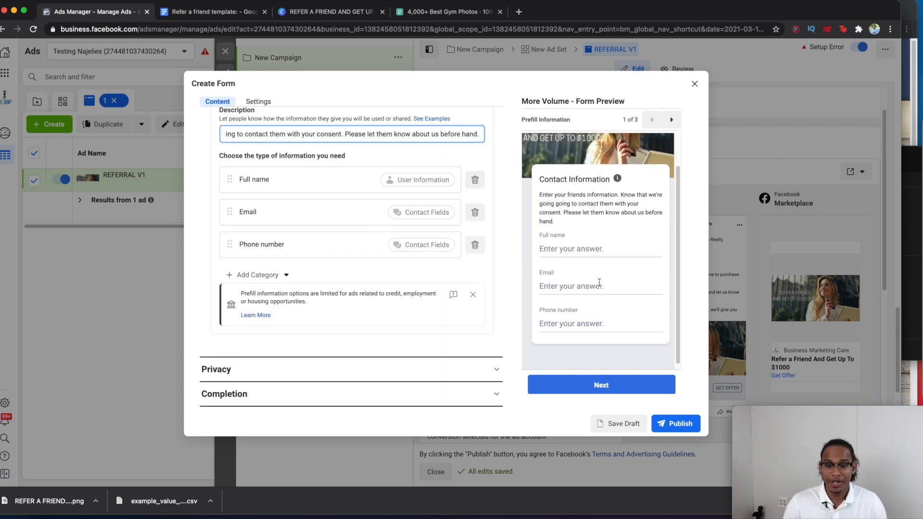
# Step: Replace the completion button's phone with a valid US business number and publish the form
pyautogui.scroll(1, 531, 298)
pyautogui.click(661, 426)
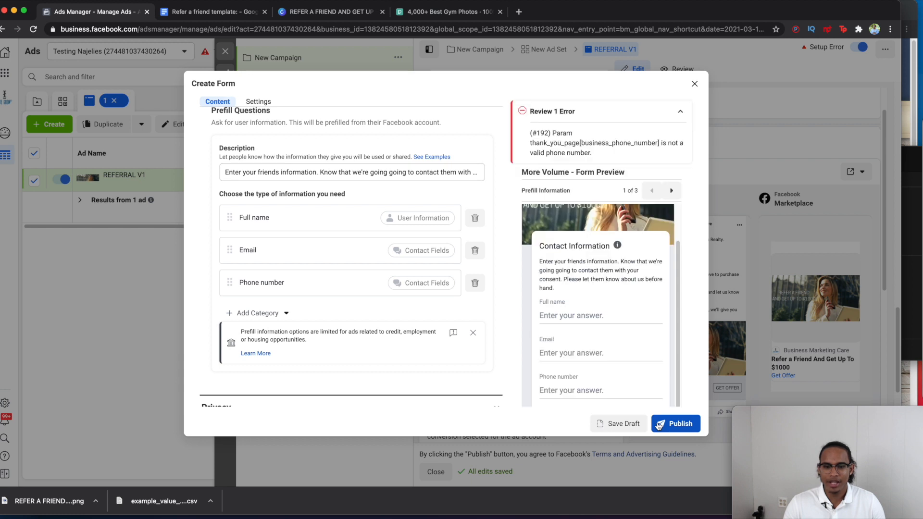
pyautogui.scroll(5, 367, 284)
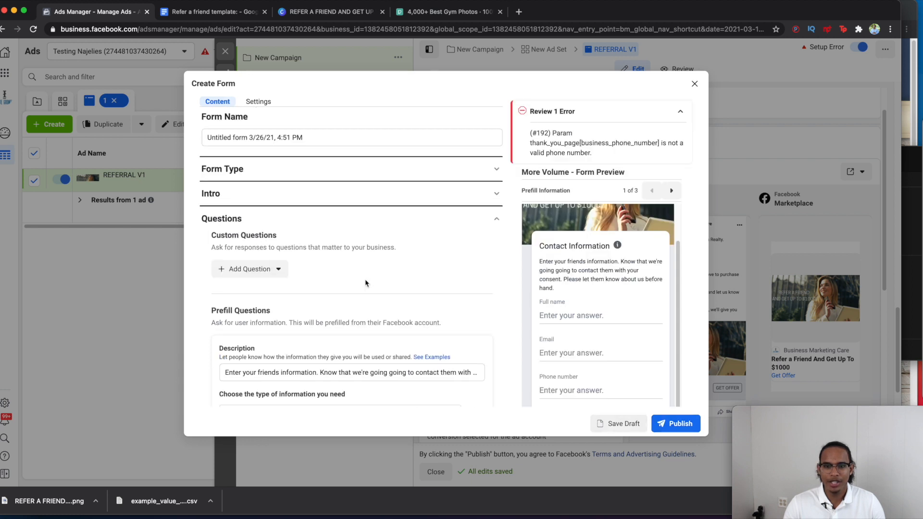
pyautogui.scroll(-5, 365, 283)
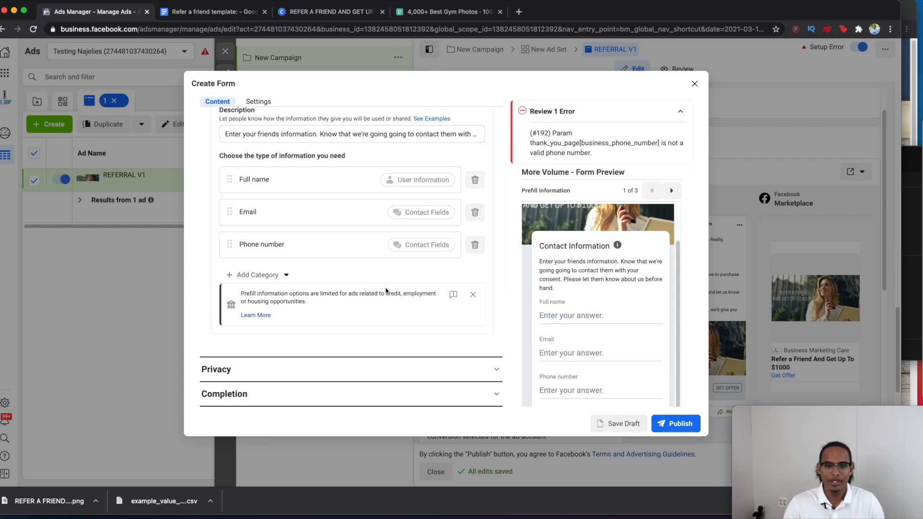
pyautogui.click(311, 400)
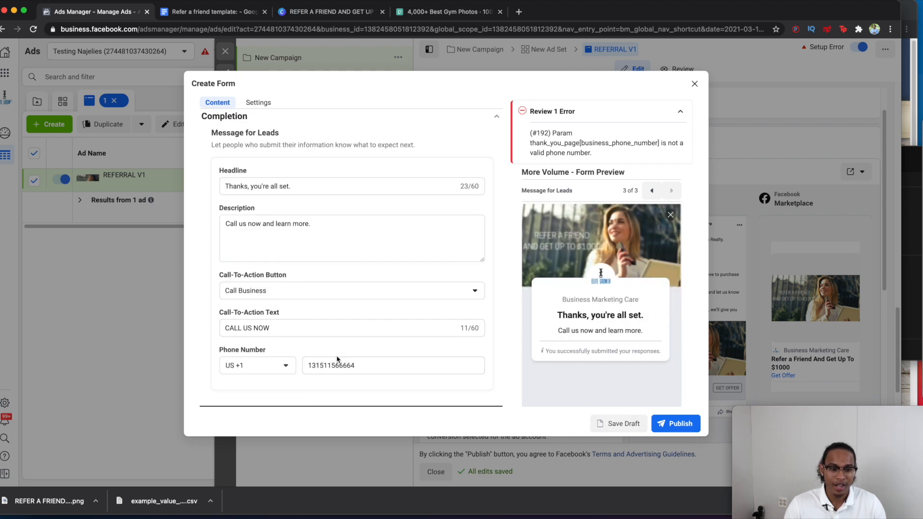
pyautogui.doubleClick(334, 364)
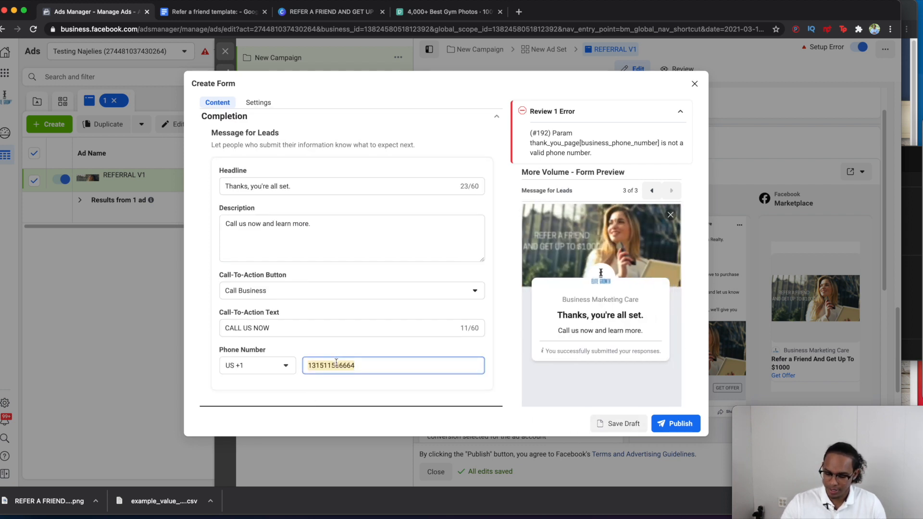
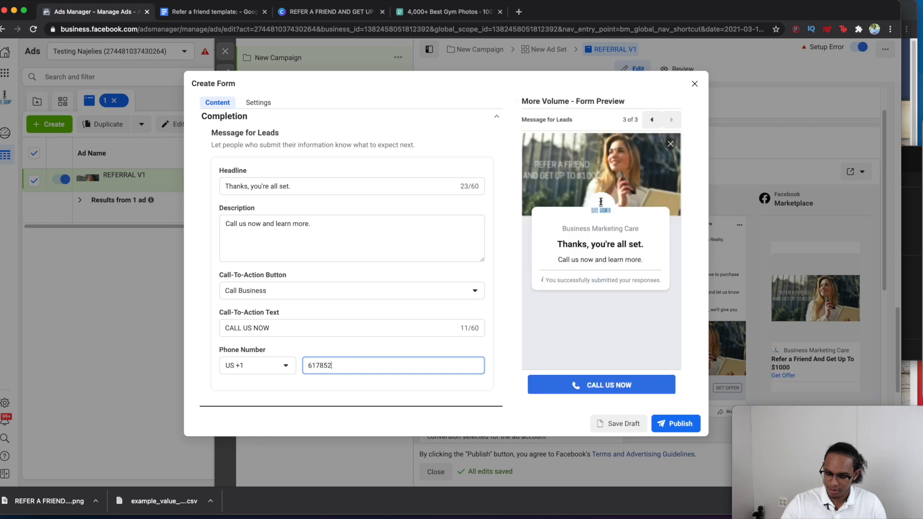
pyautogui.click(675, 423)
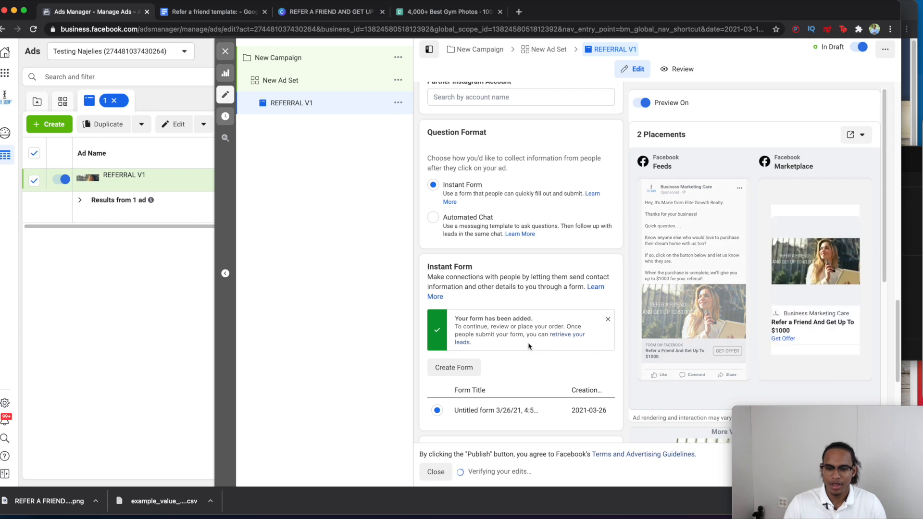
# Step: Scroll through the REFERRAL V1 ad editor to review the creative and attached form preview
pyautogui.scroll(10, 530, 346)
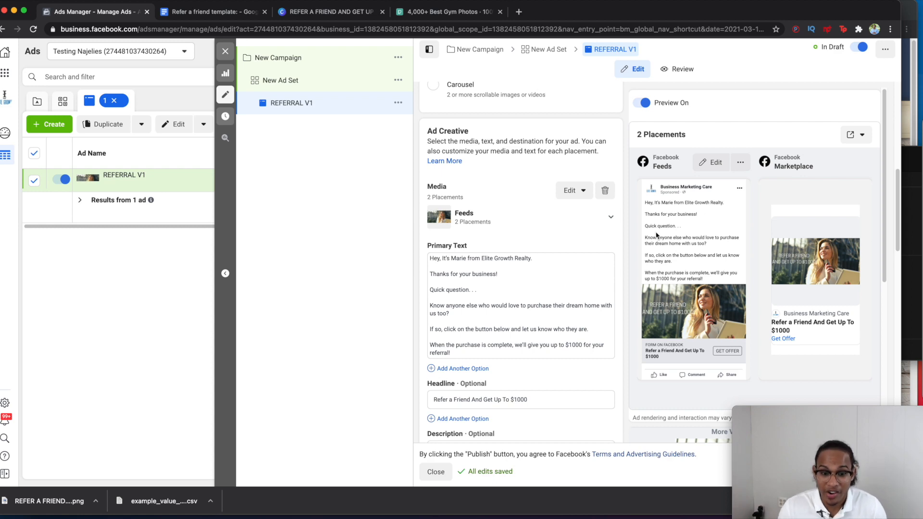
pyautogui.scroll(-8, 656, 235)
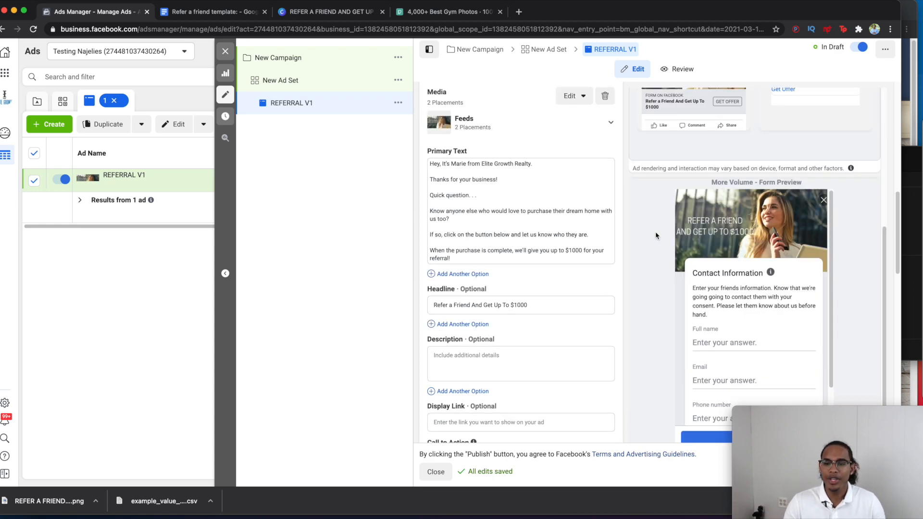
pyautogui.scroll(8, 667, 251)
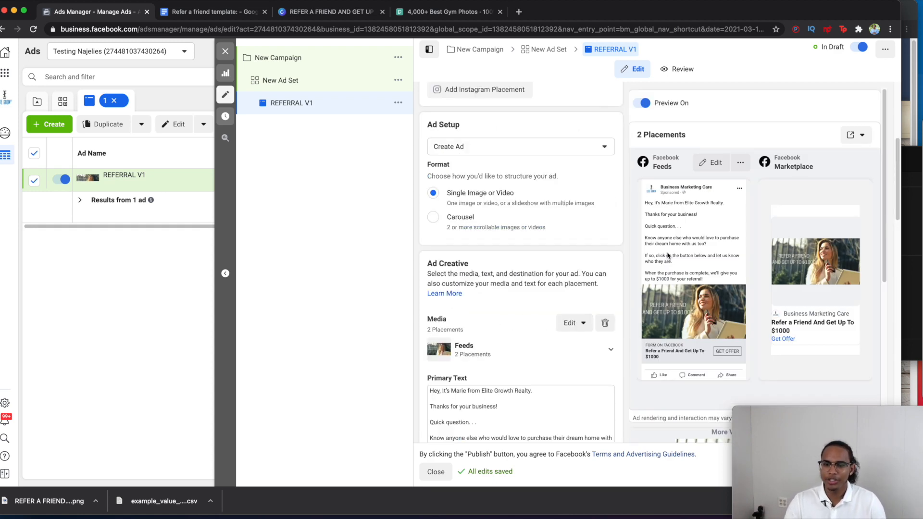